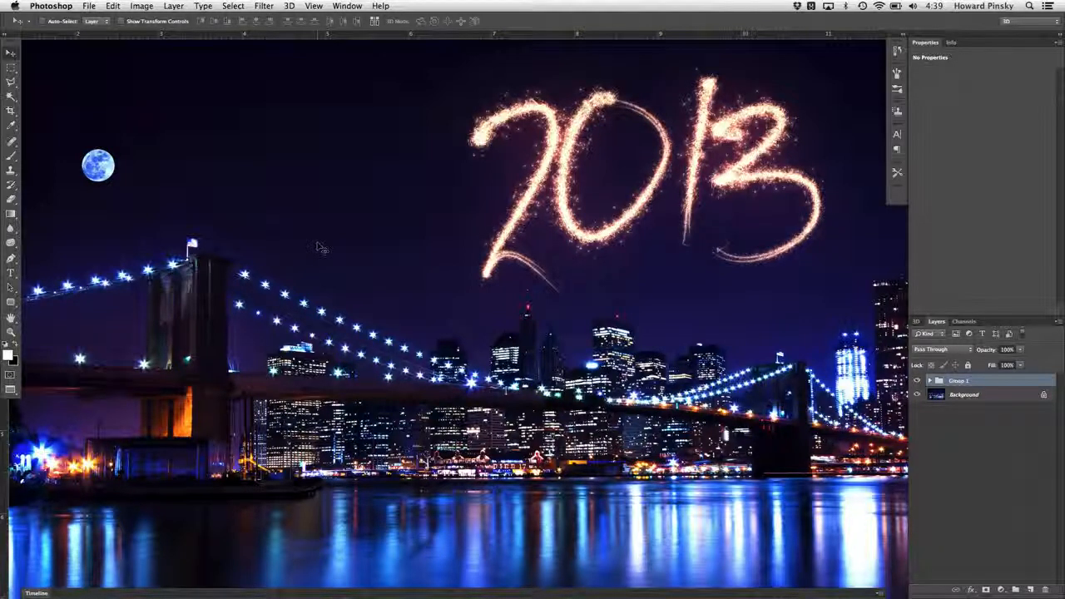
Delete the layer group holding the sparkler 2013 lettering and choose the Second Lyrics font for the Type tool
key(Delete)
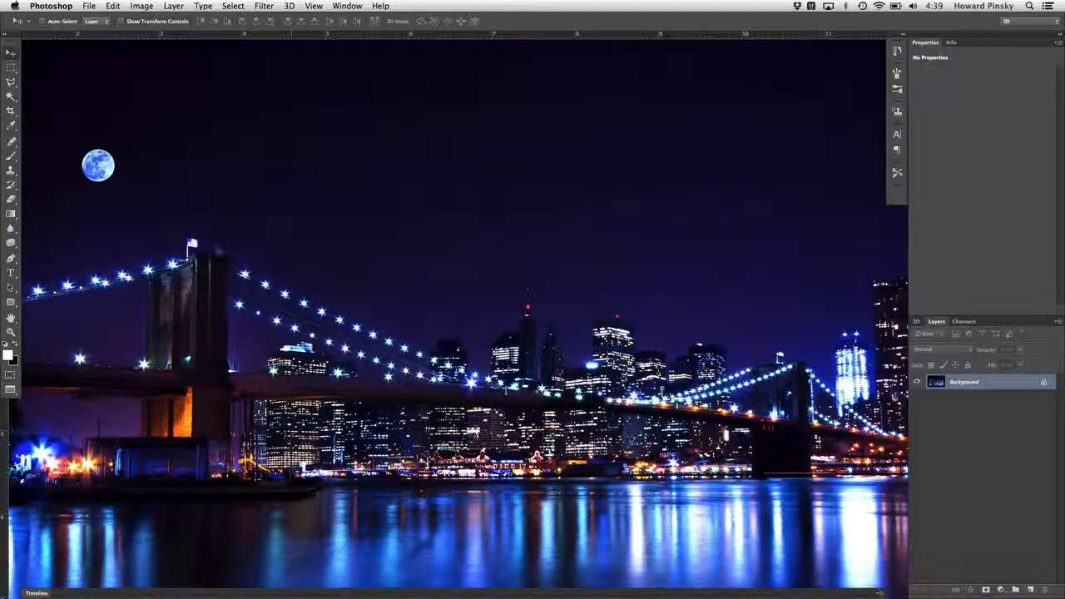
drag(10, 273, 8, 278)
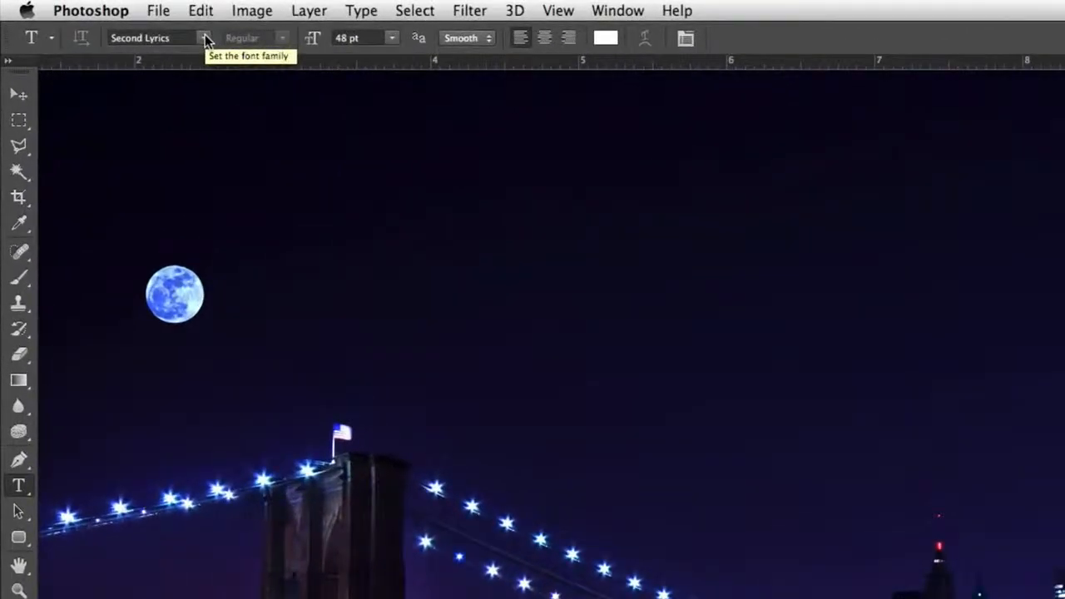
click(115, 22)
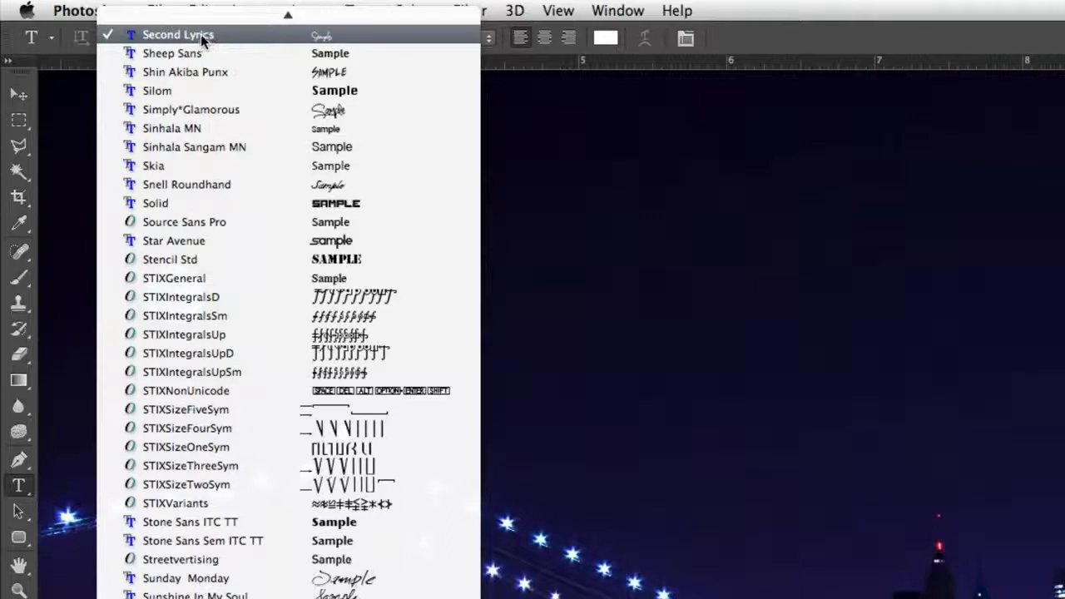
scroll(166, 32, up, 2)
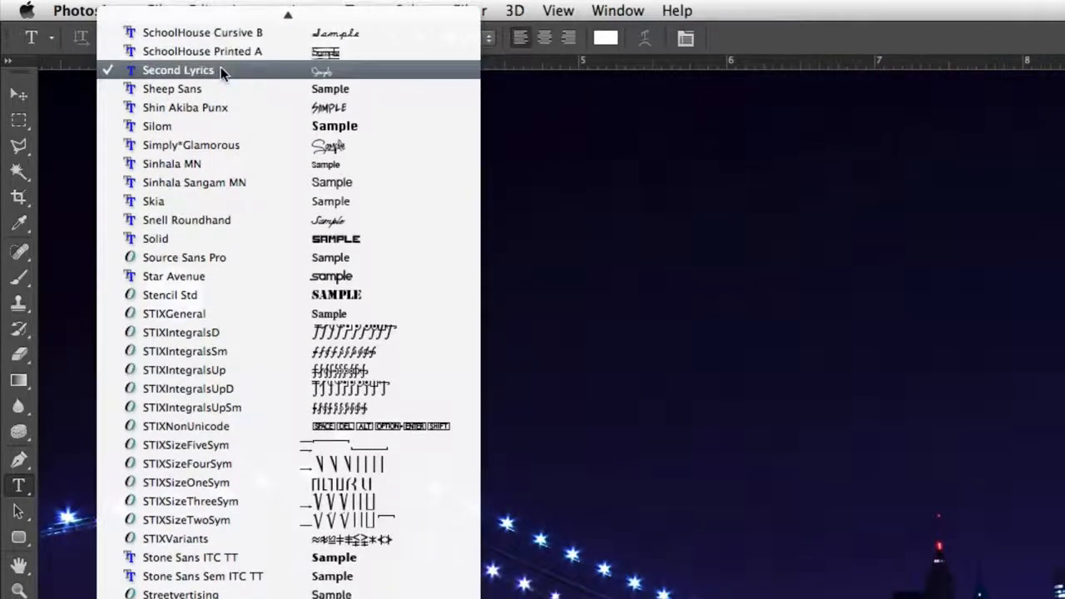
click(221, 70)
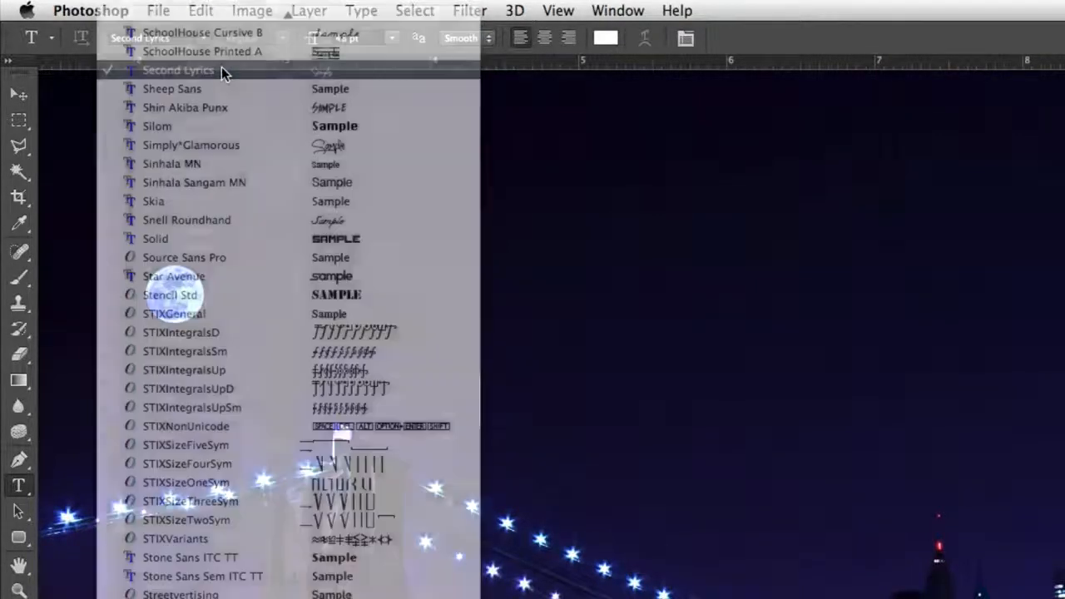
Add the text "2013" at 175 pt in the night sky and move it so all digits sit above the skyline
click(333, 36)
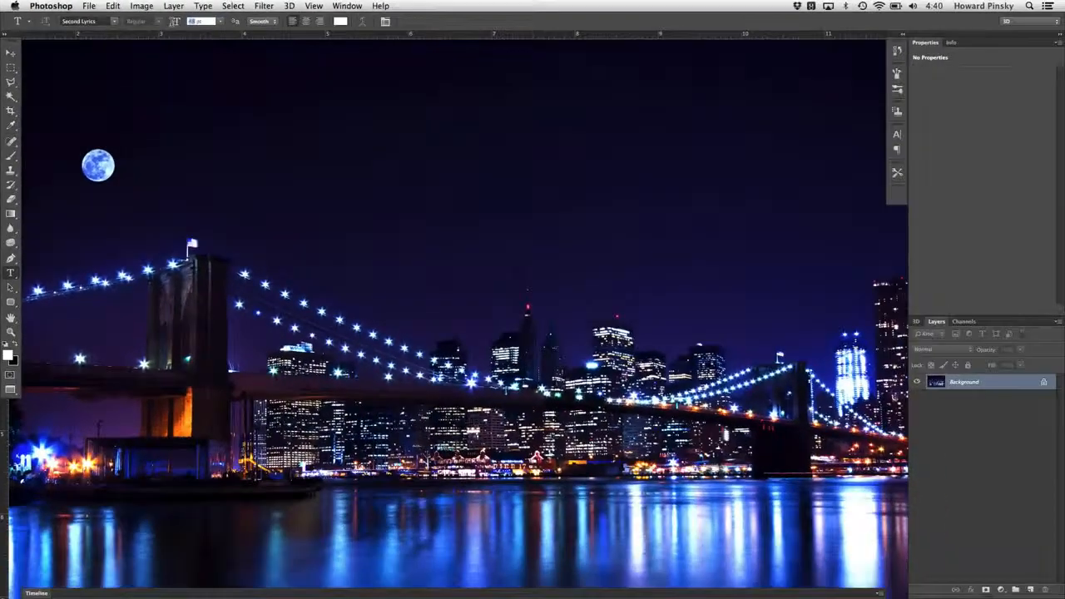
text(150)
key(Return)
click(196, 21)
text(175)
click(553, 200)
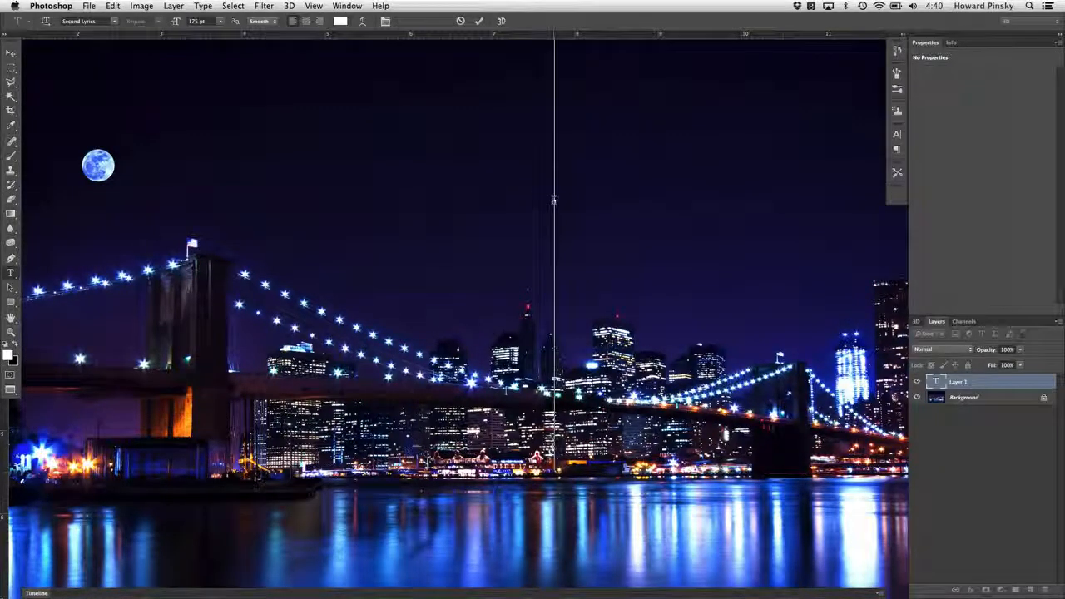
text(2013)
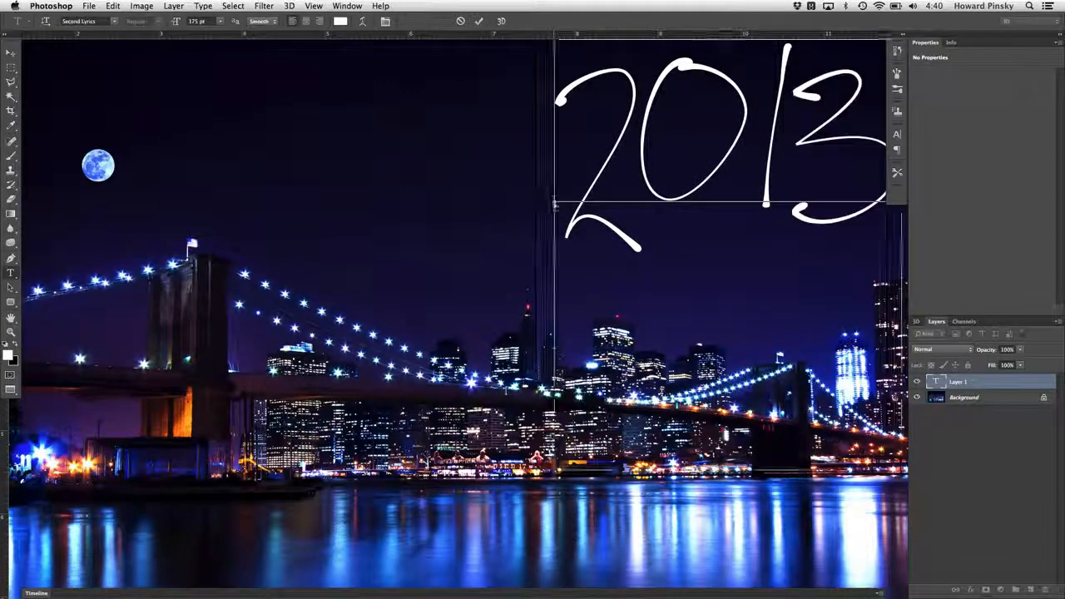
key(ctrl+Return)
key(v)
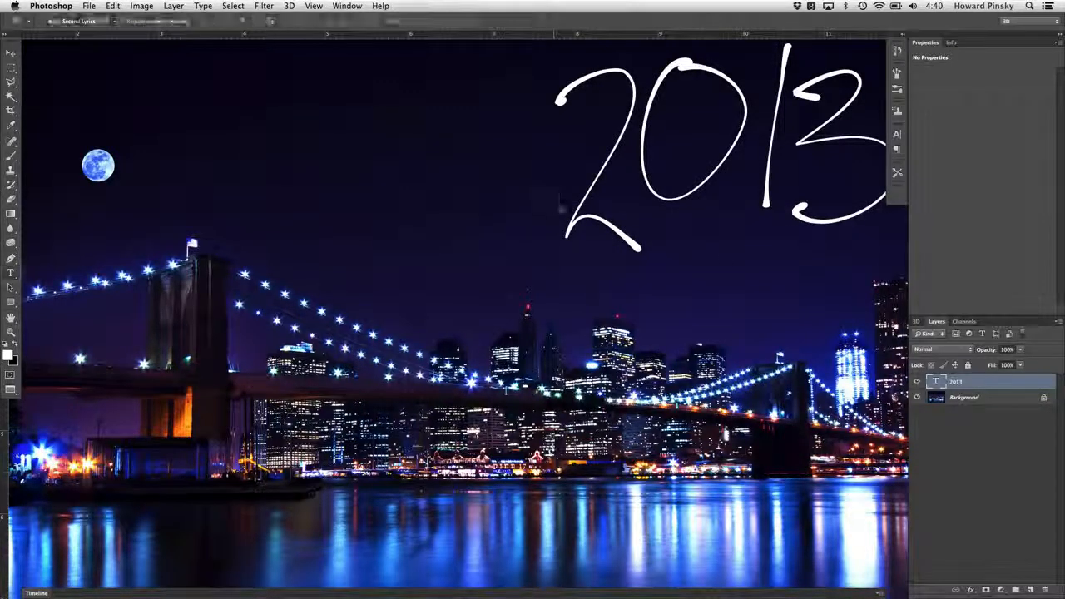
drag(611, 198, 536, 217)
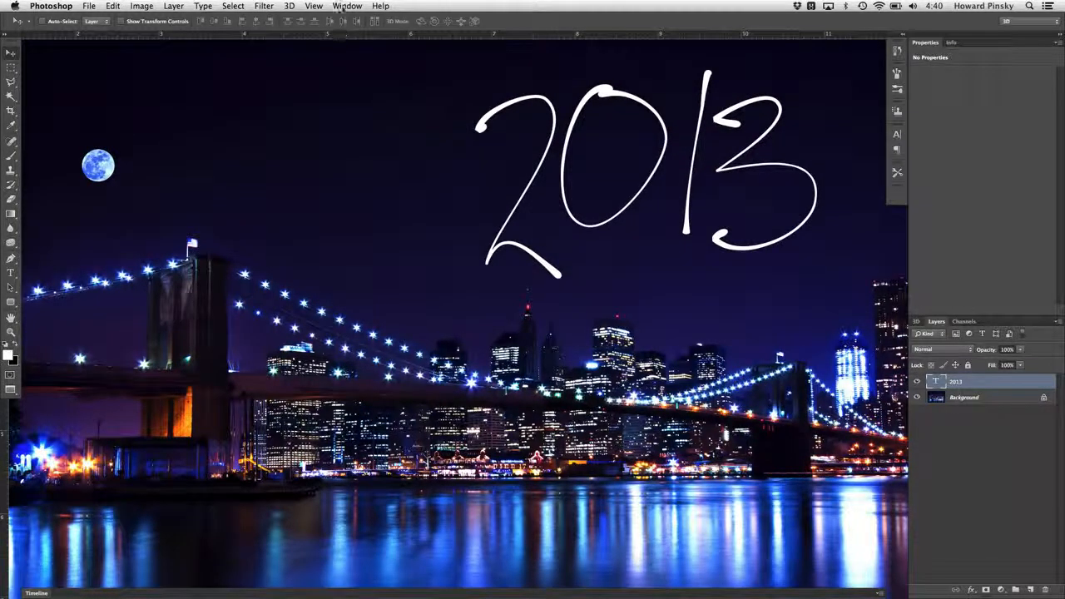
Set the tracking of the 2013 text to 100 and shift the text left to fit the sky
click(344, 6)
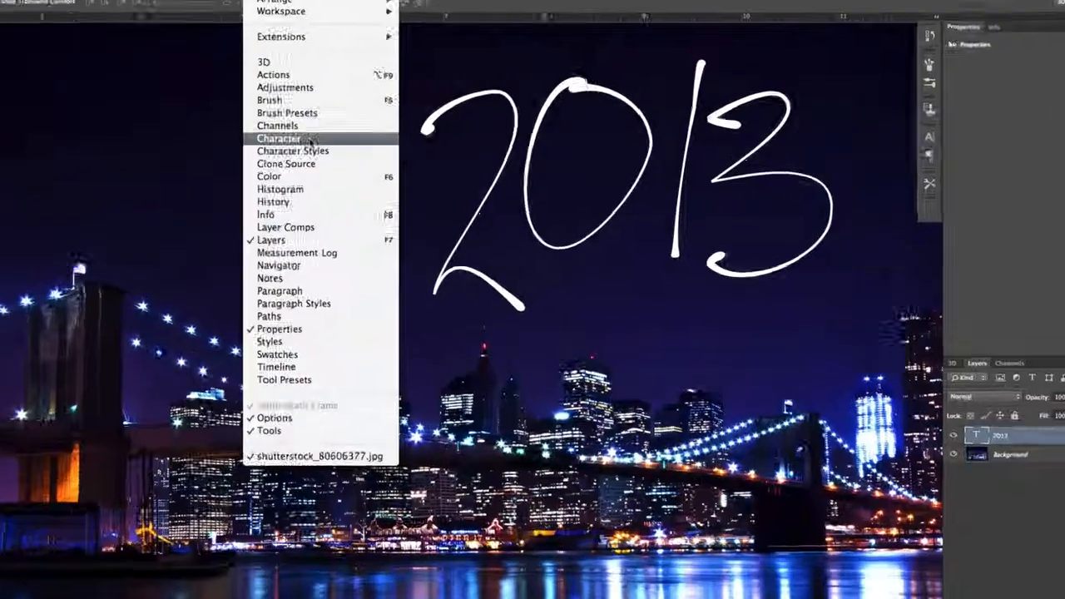
click(310, 142)
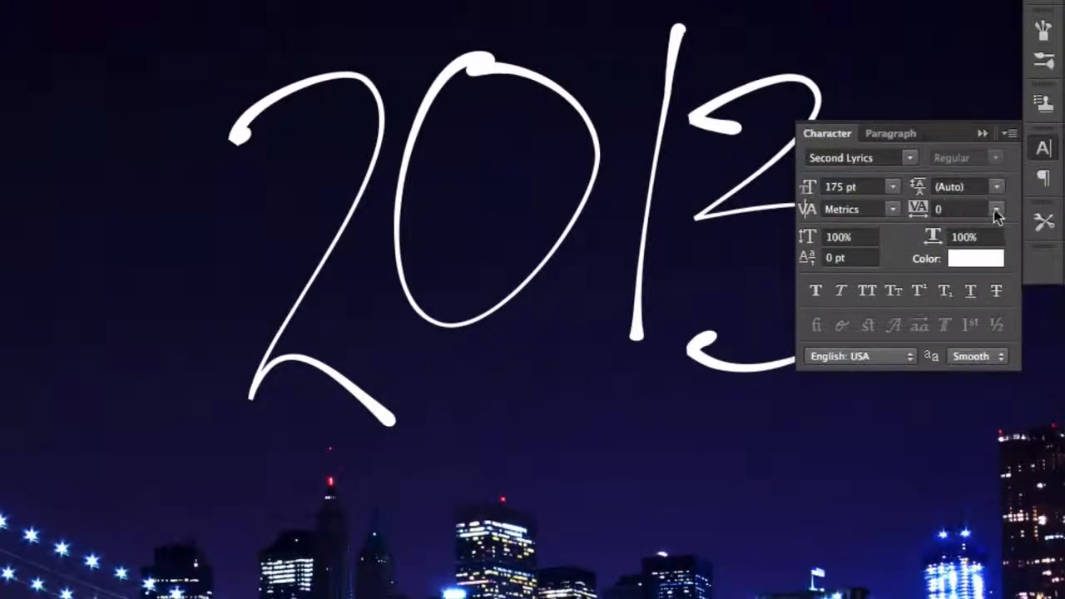
click(996, 211)
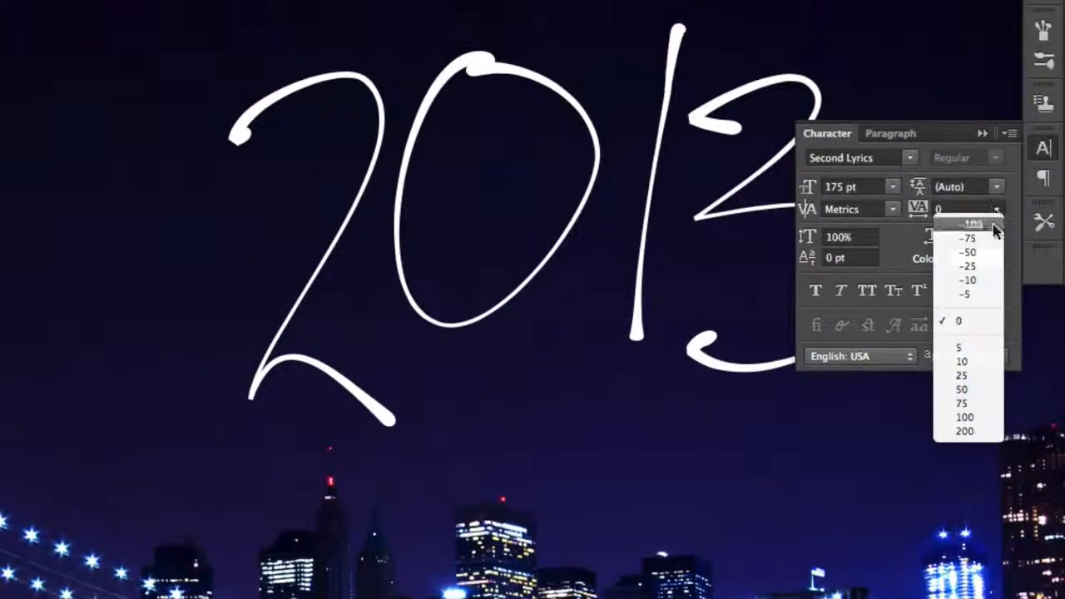
click(972, 418)
click(1044, 148)
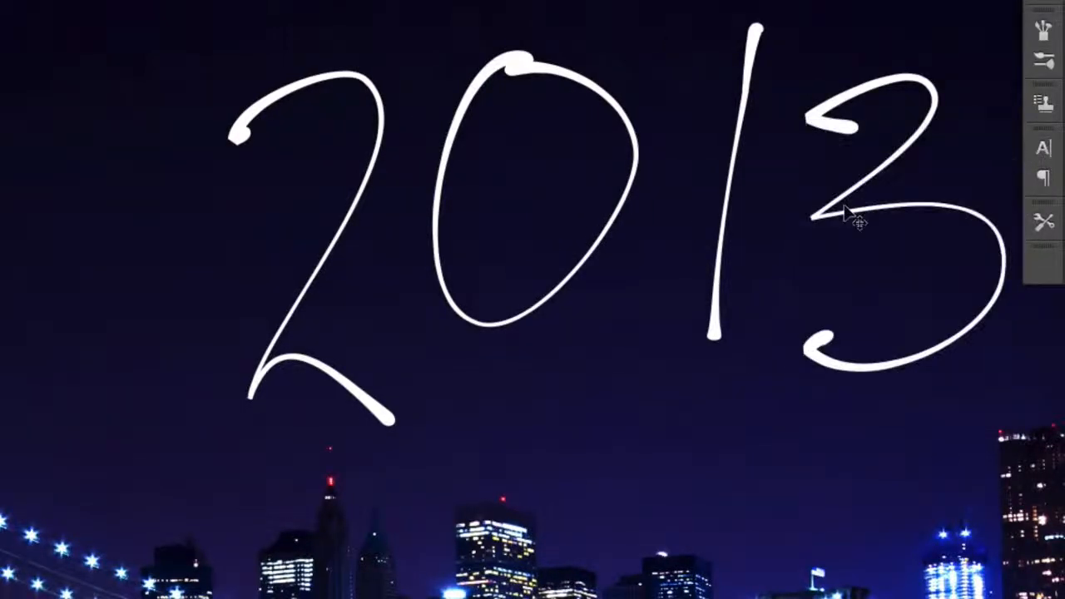
drag(852, 219, 763, 205)
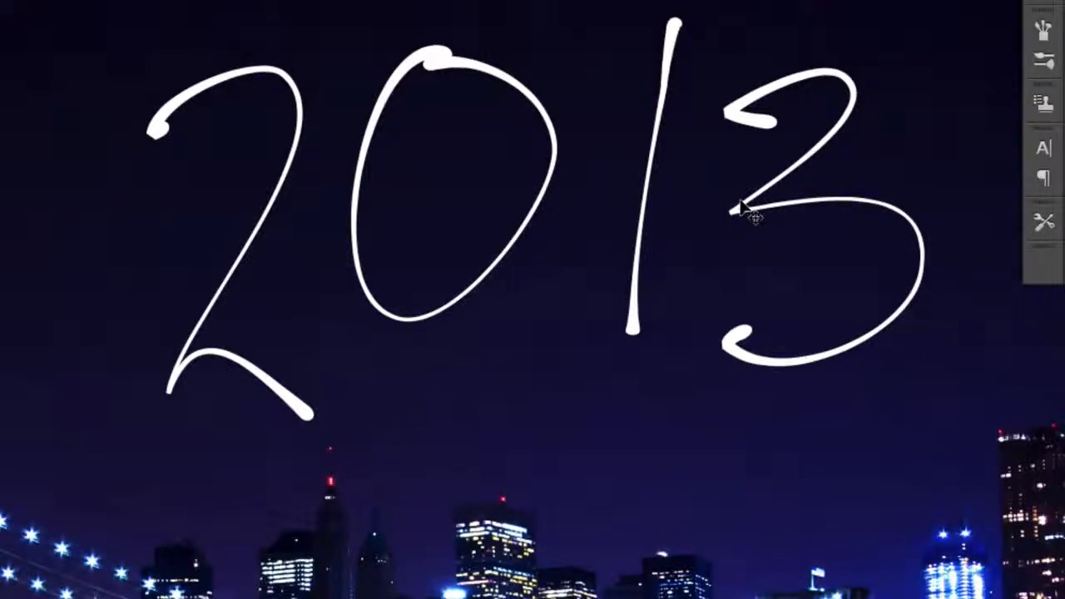
drag(743, 208, 649, 203)
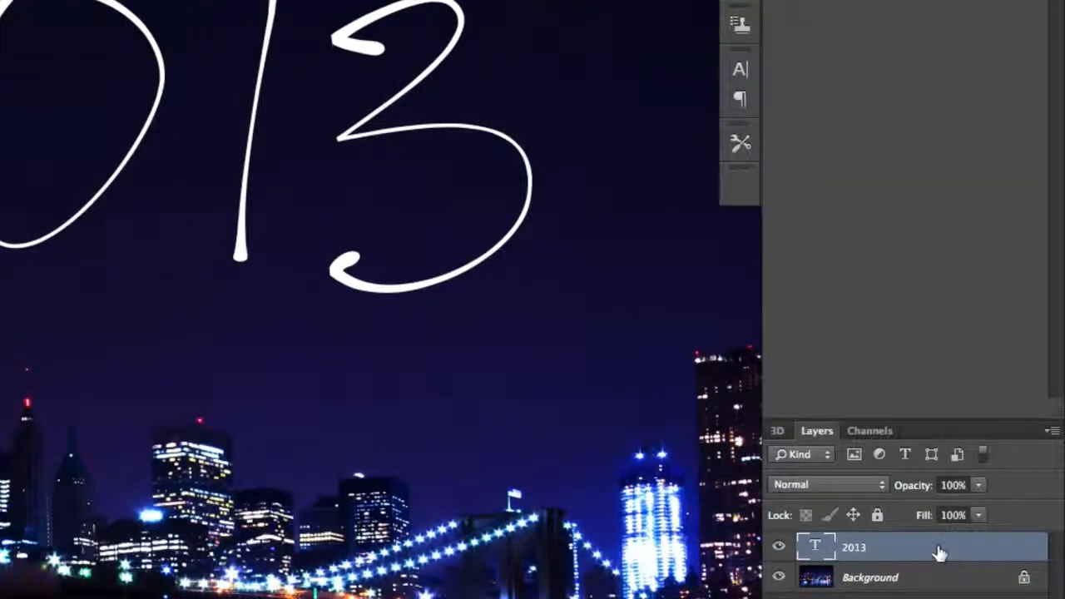
Create a work path from the 2013 text layer and hide that text layer
right_click(1049, 591)
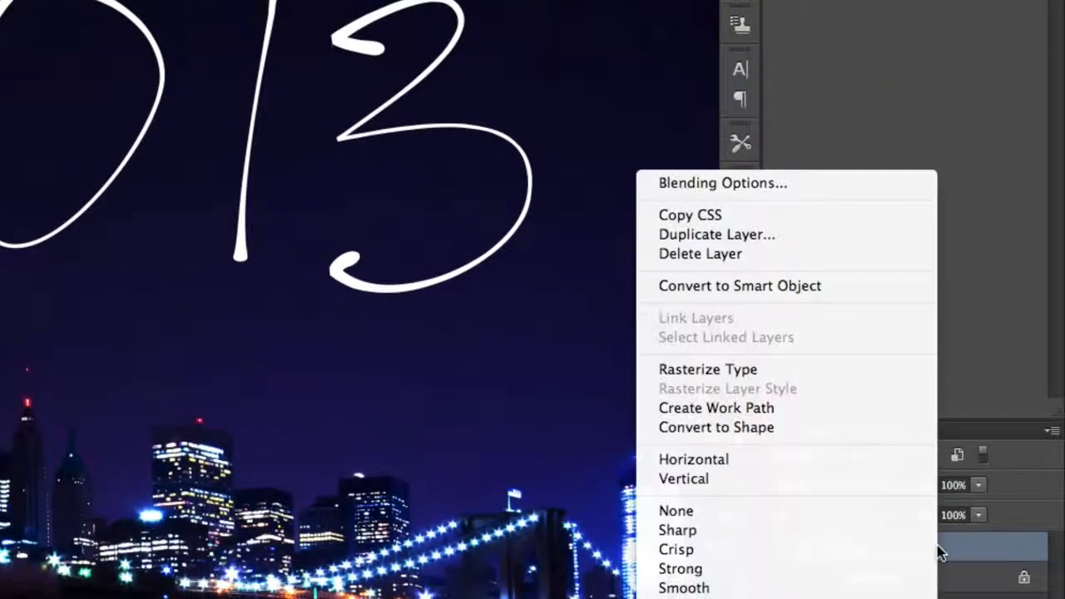
click(805, 419)
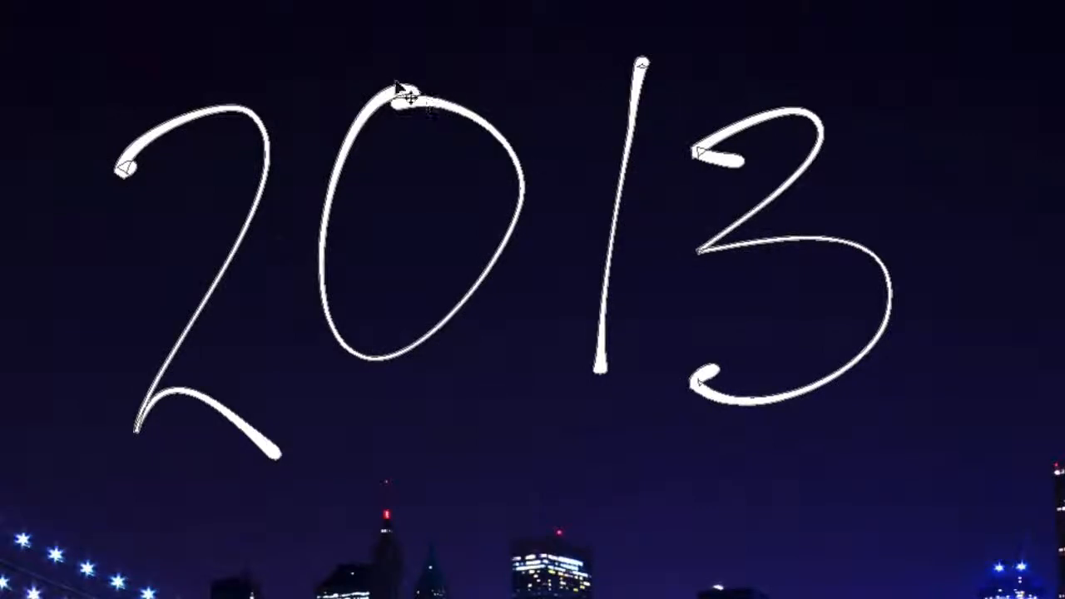
key(Return)
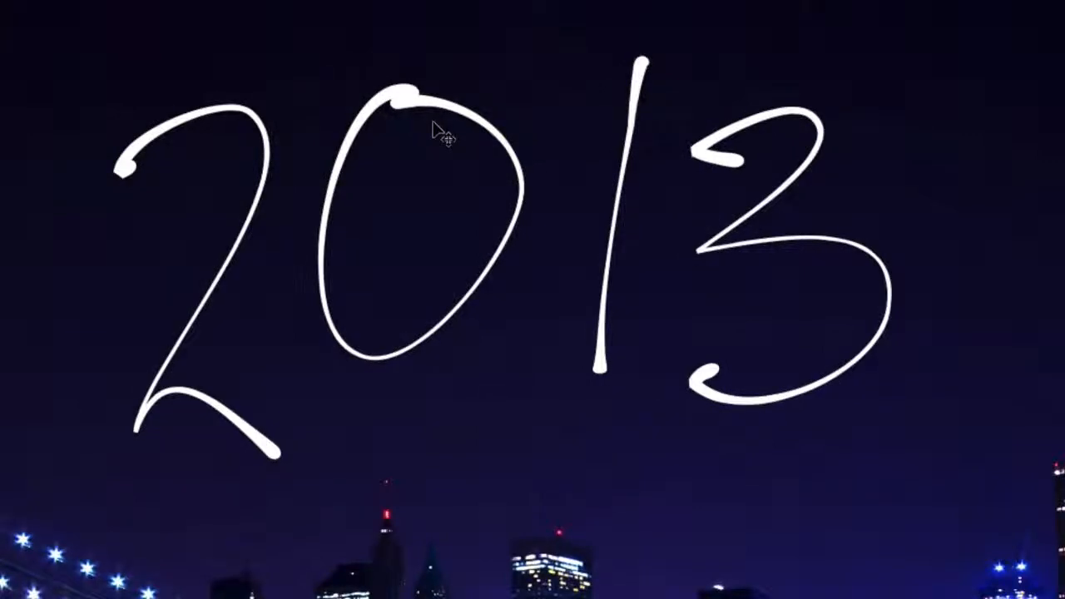
key(ctrl+h)
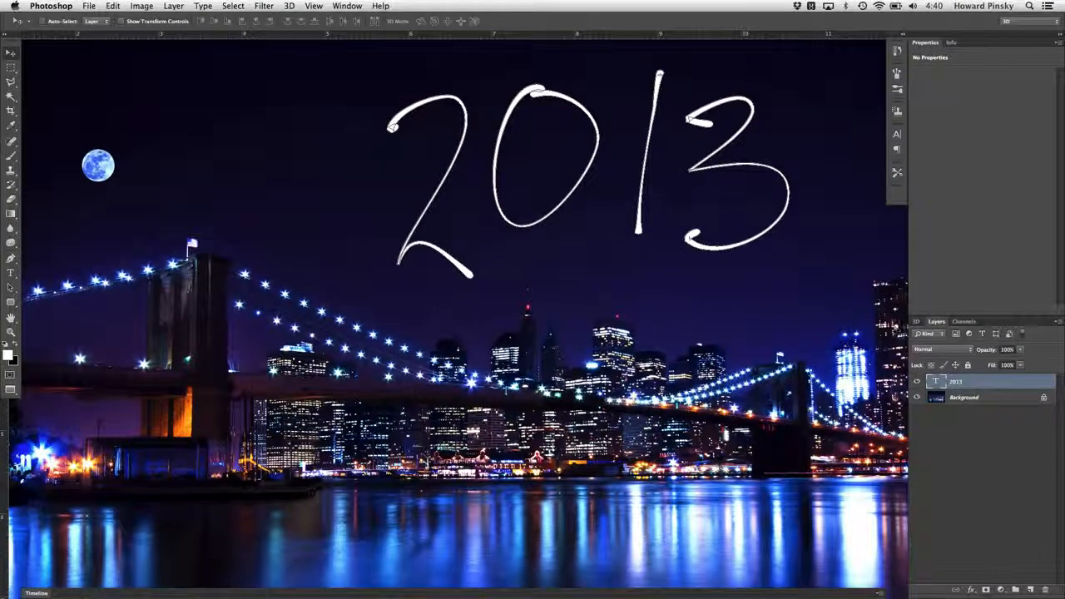
click(917, 382)
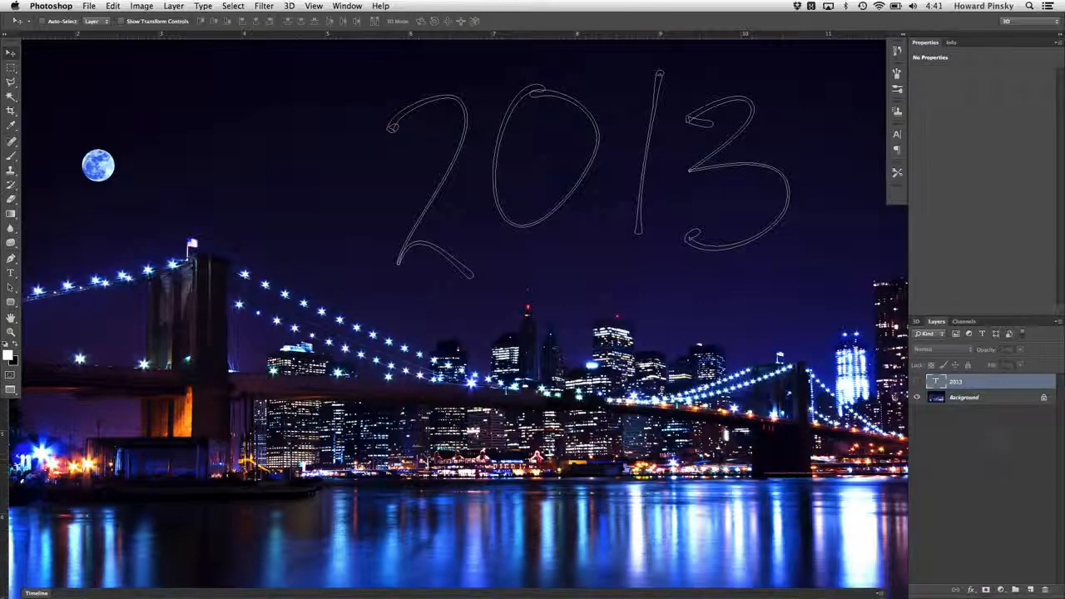
Add a new empty layer and choose the 112 px Dune Grass tip for the Brush tool
click(1031, 590)
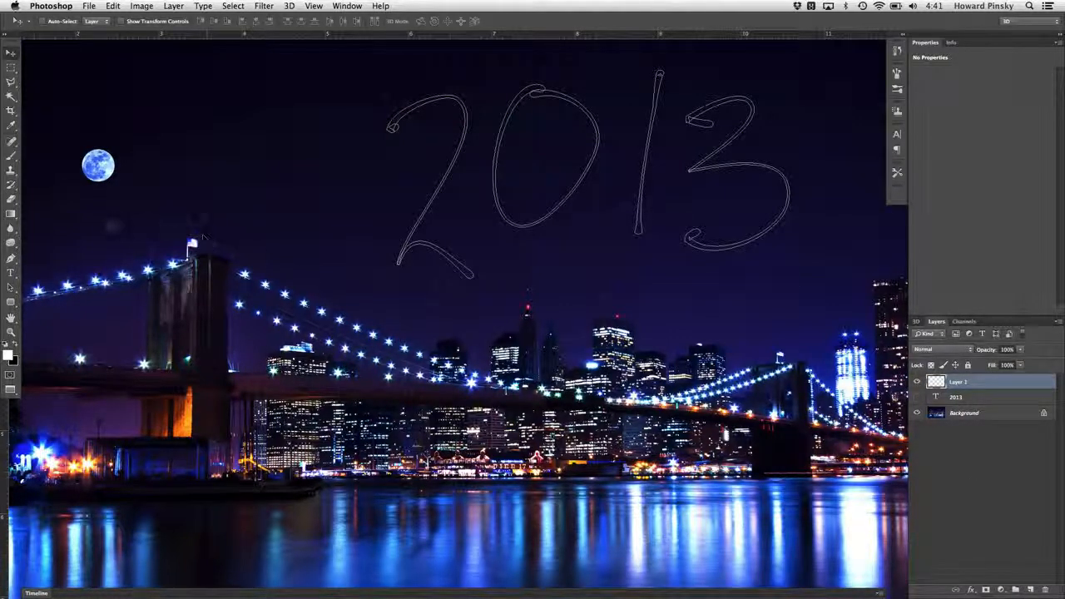
click(11, 156)
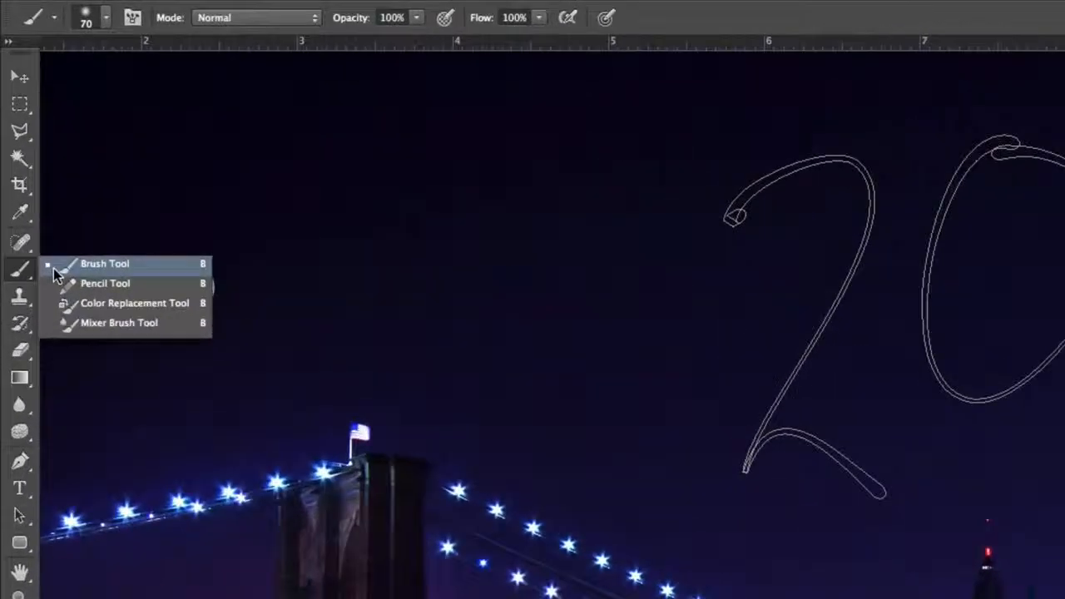
click(53, 268)
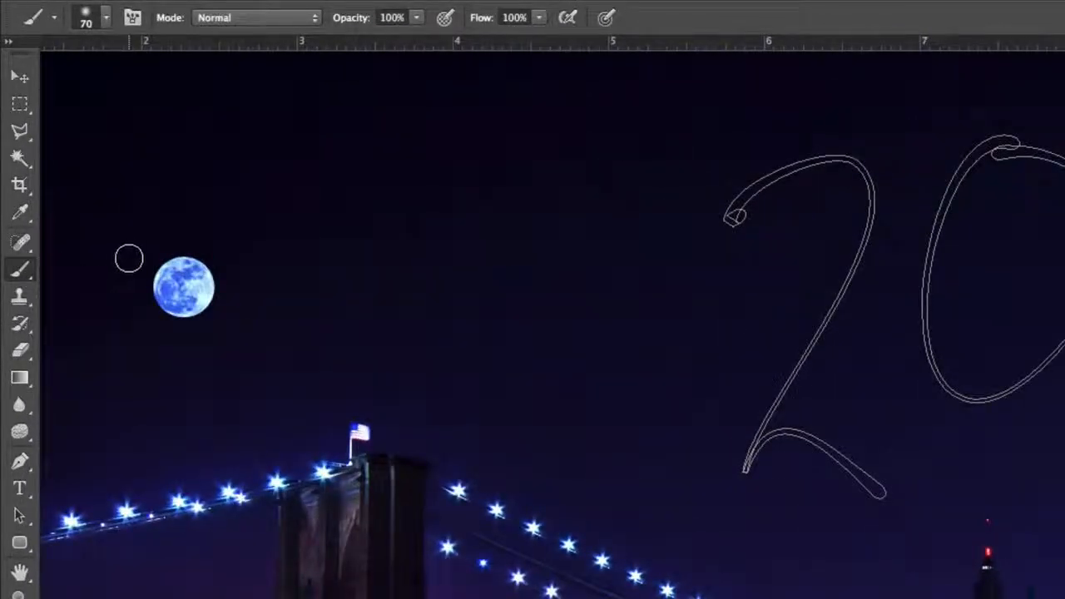
click(109, 18)
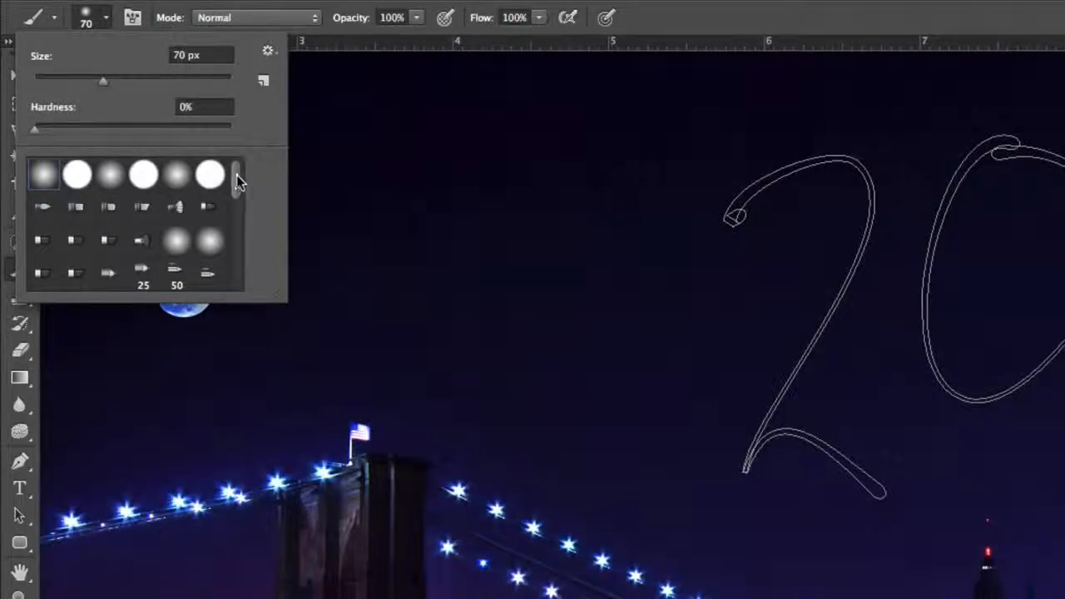
drag(236, 175, 243, 249)
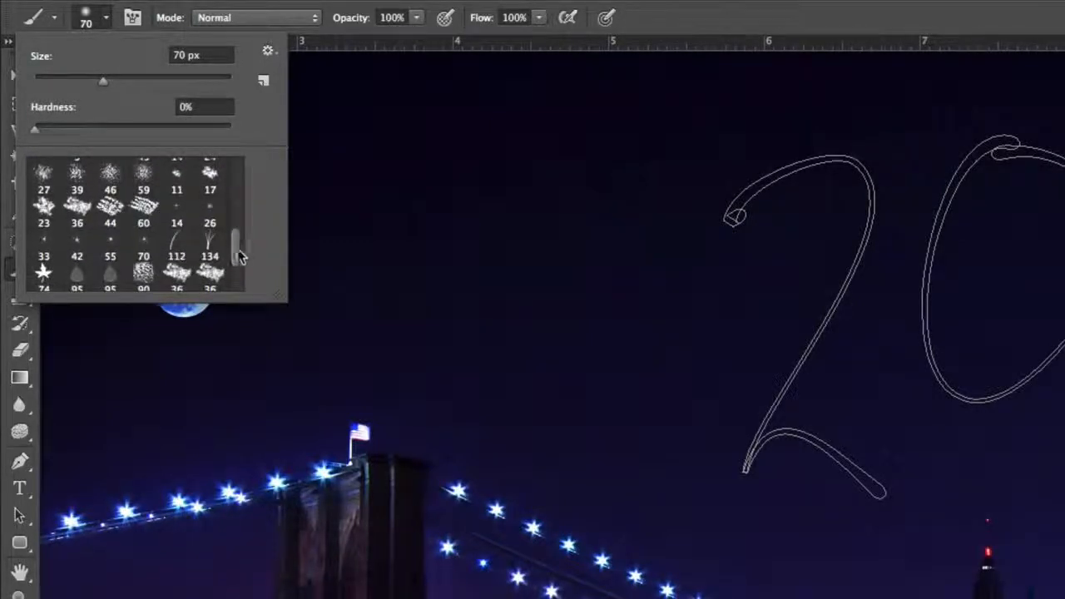
click(176, 246)
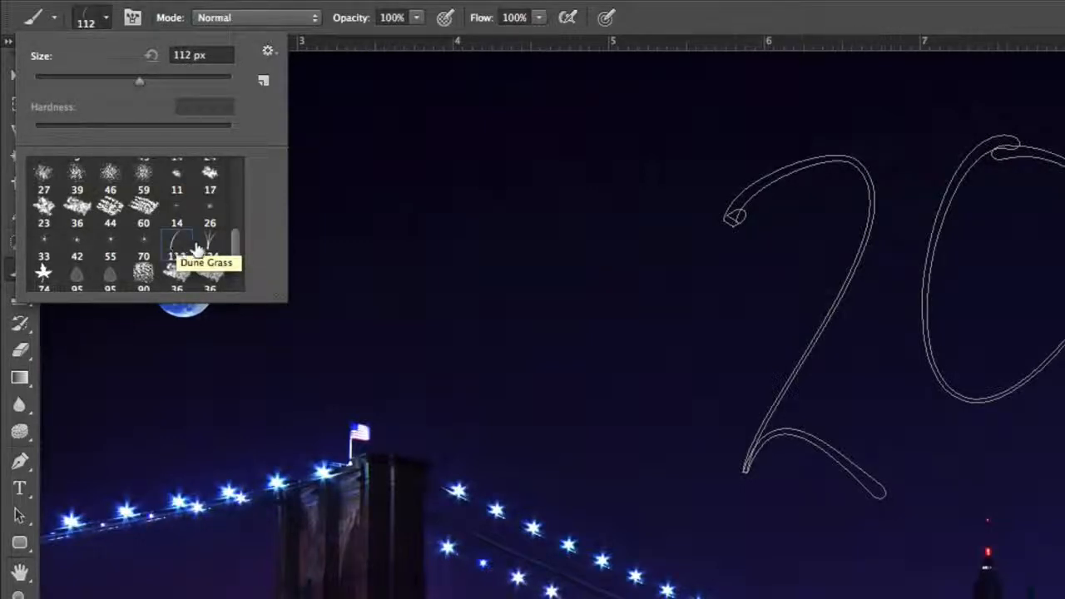
key(Return)
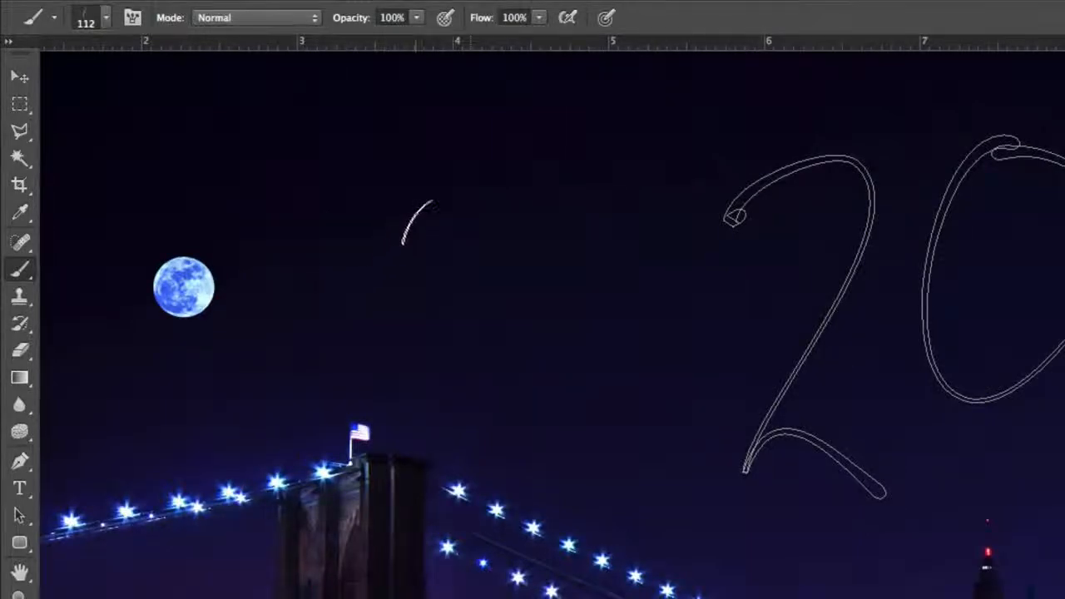
Open the detailed brush settings and set the brush tip size to 40 px
click(288, 8)
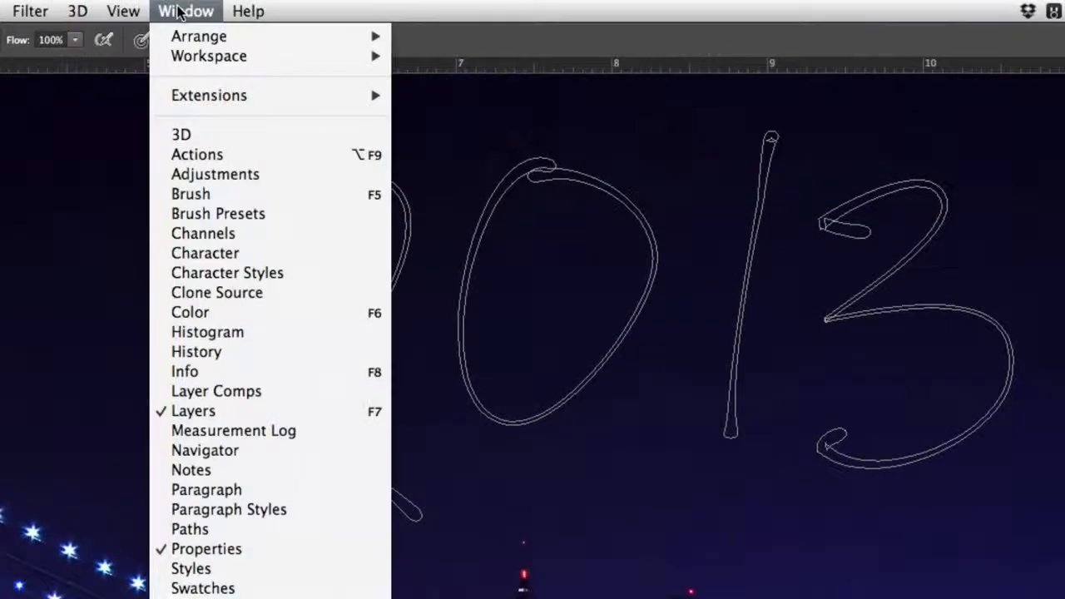
click(217, 200)
drag(253, 158, 28, 166)
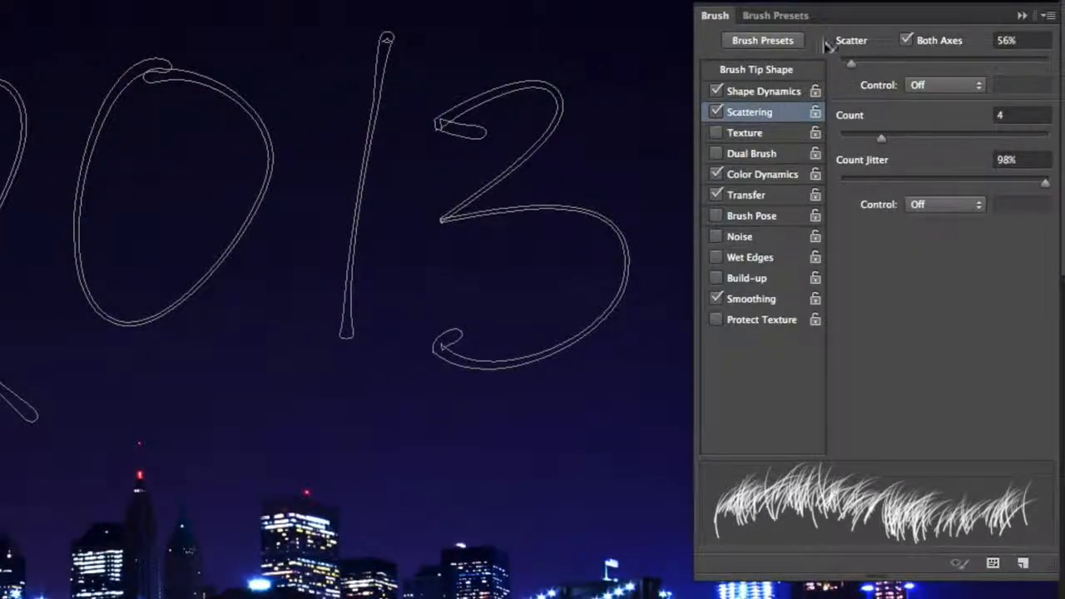
click(783, 72)
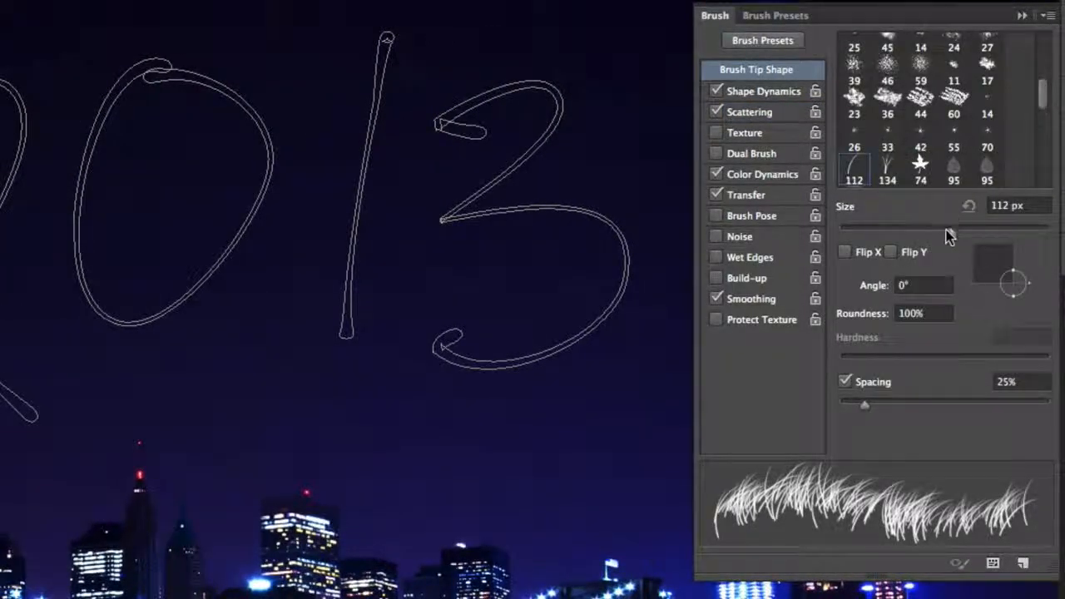
drag(947, 229, 879, 241)
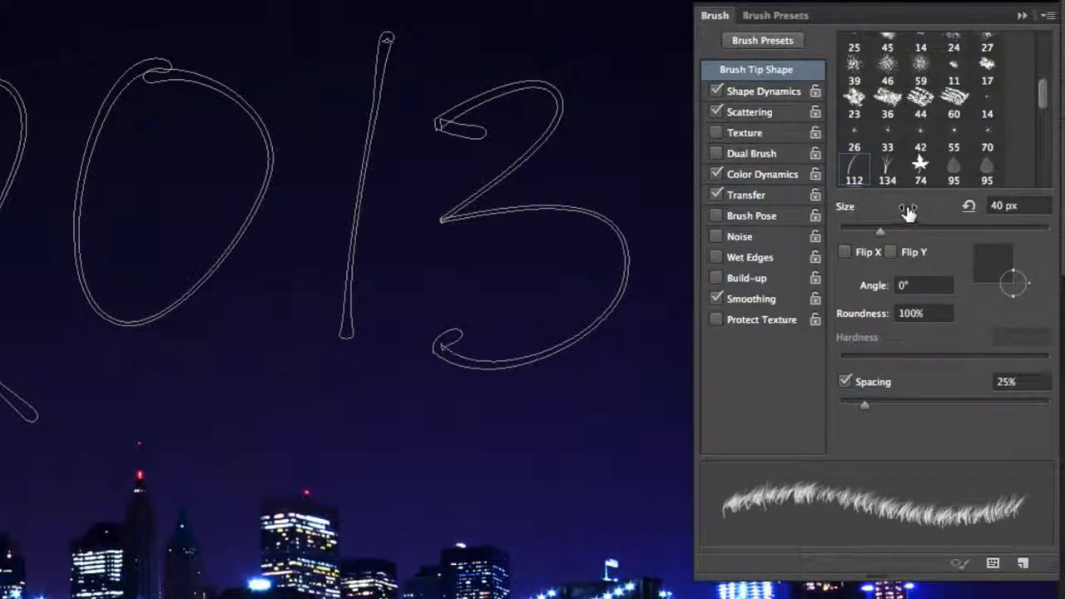
In the brush's Shape Dynamics, set angle jitter to 100%, roundness jitter to 100% and minimum roundness to 1%
click(779, 89)
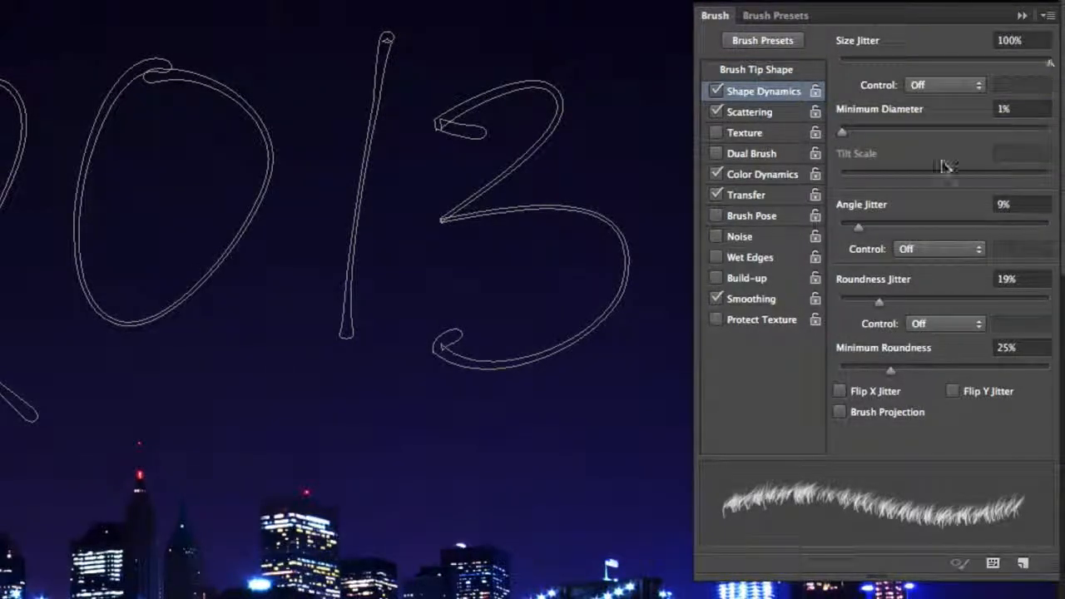
mouse_move(860, 230)
mouse_down()
mouse_move(1010, 231)
mouse_move(1036, 246)
mouse_up()
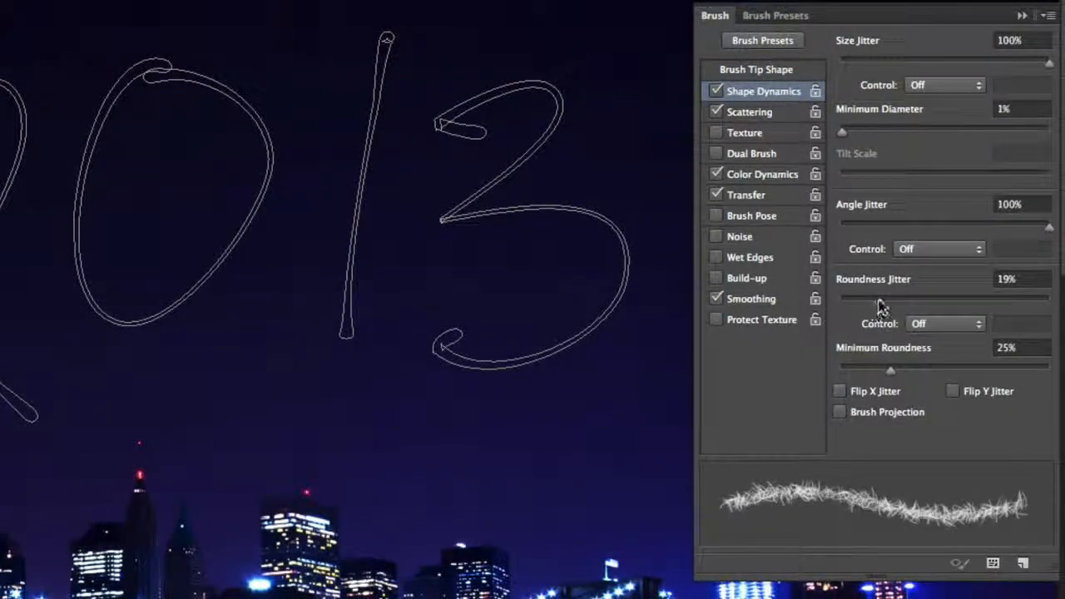
mouse_move(880, 301)
mouse_down()
mouse_move(1033, 293)
mouse_move(1032, 312)
mouse_up()
drag(885, 373, 819, 374)
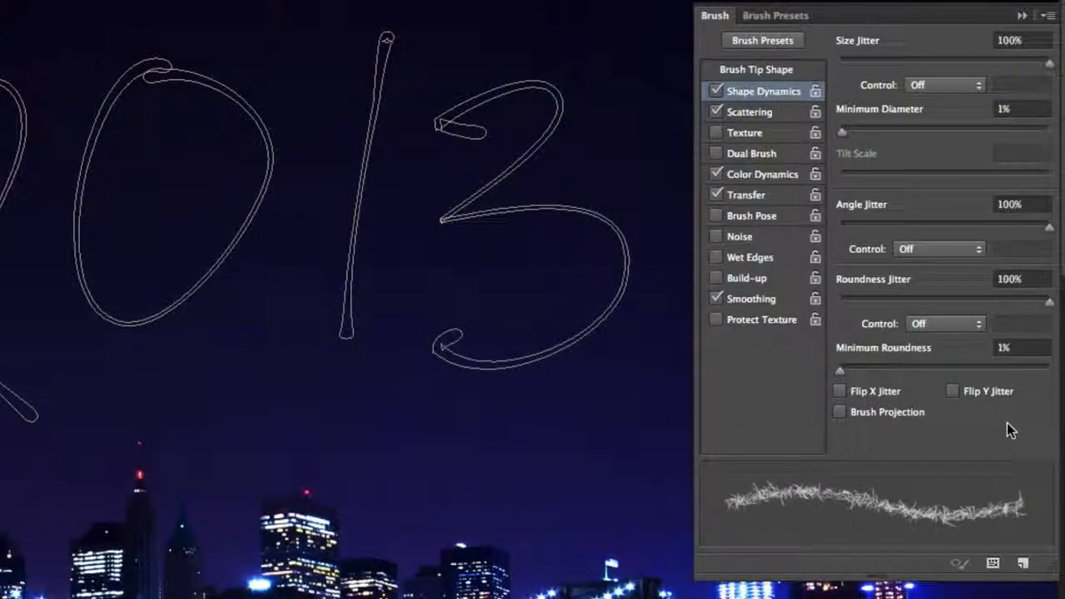
Control the brush's size jitter by Pen Pressure and set its scatter on both axes to 99%
click(933, 84)
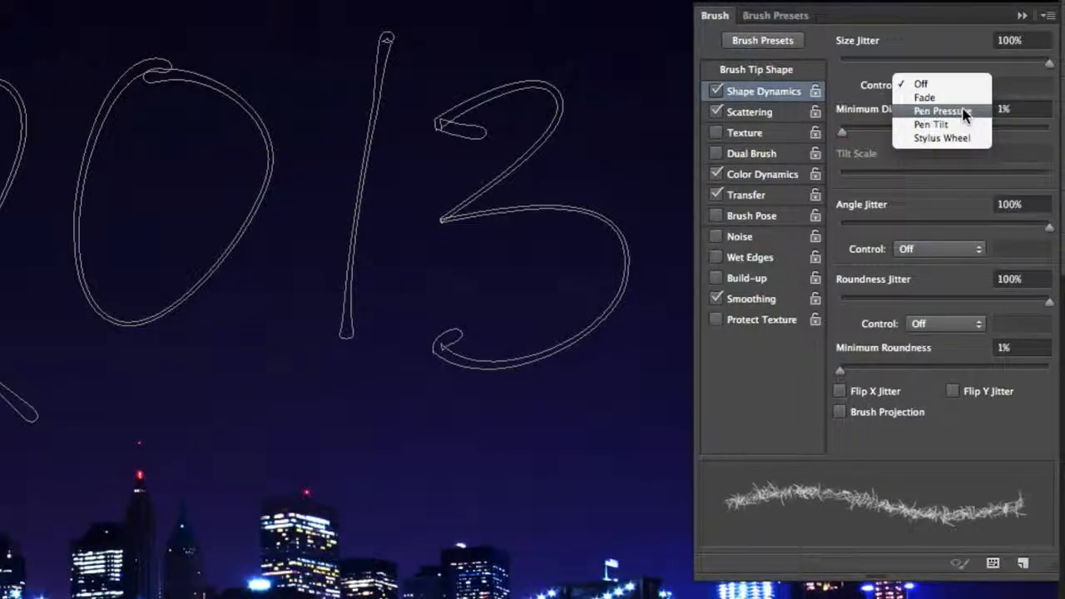
click(961, 111)
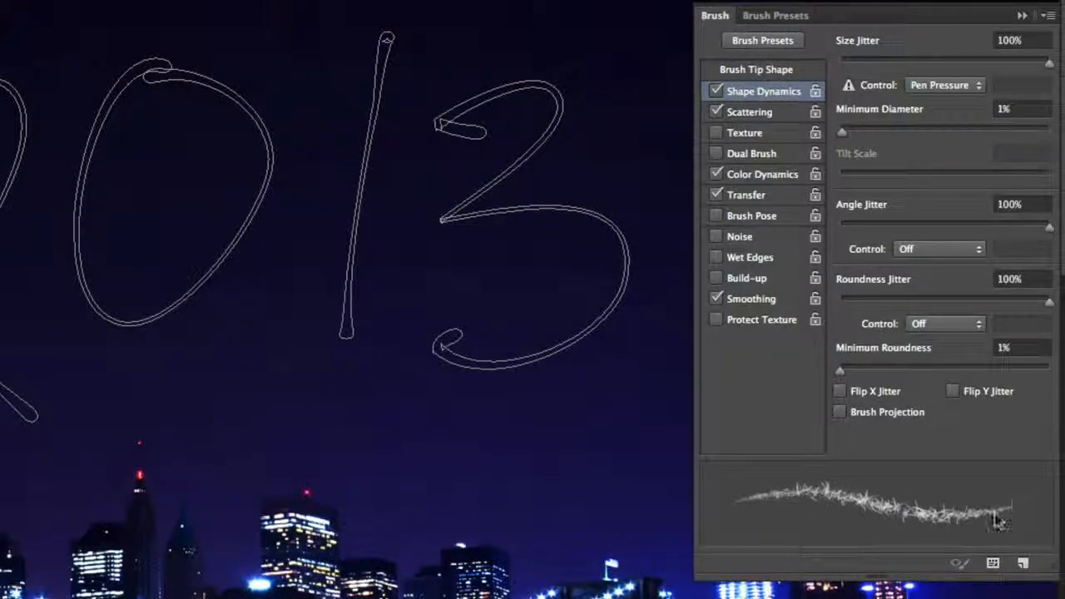
click(754, 111)
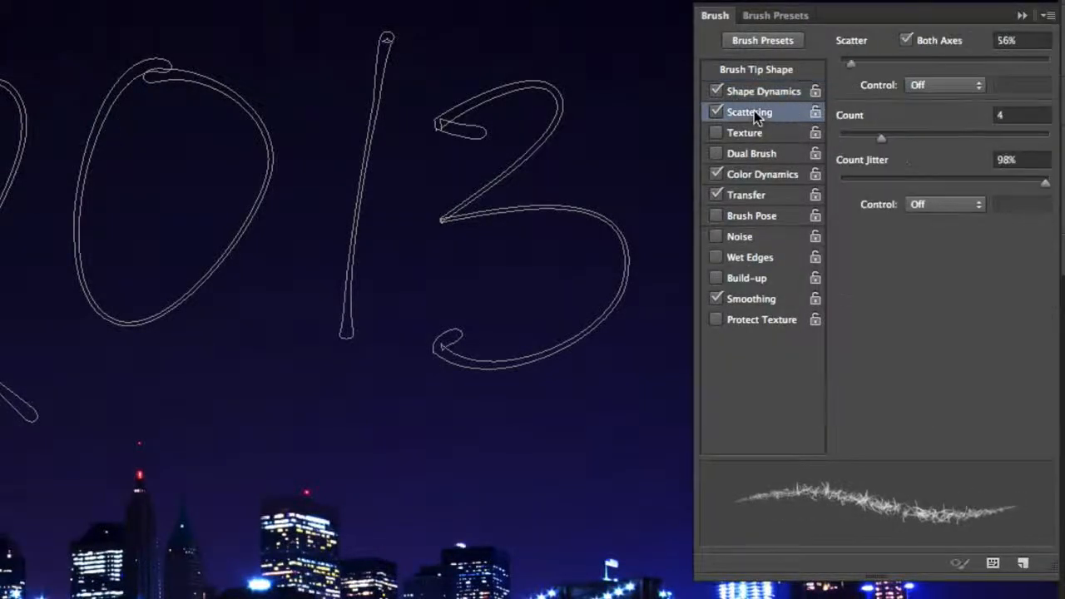
drag(852, 62, 861, 62)
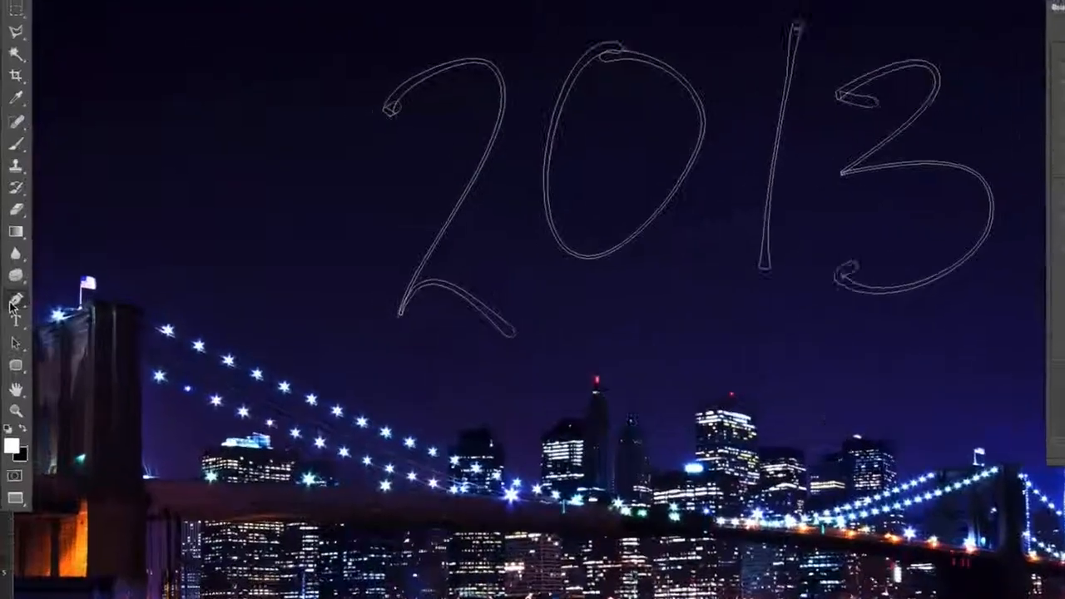
Stroke the 2013 work path using the Brush tool with Simulate Pressure enabled, and hide the path outline
click(10, 258)
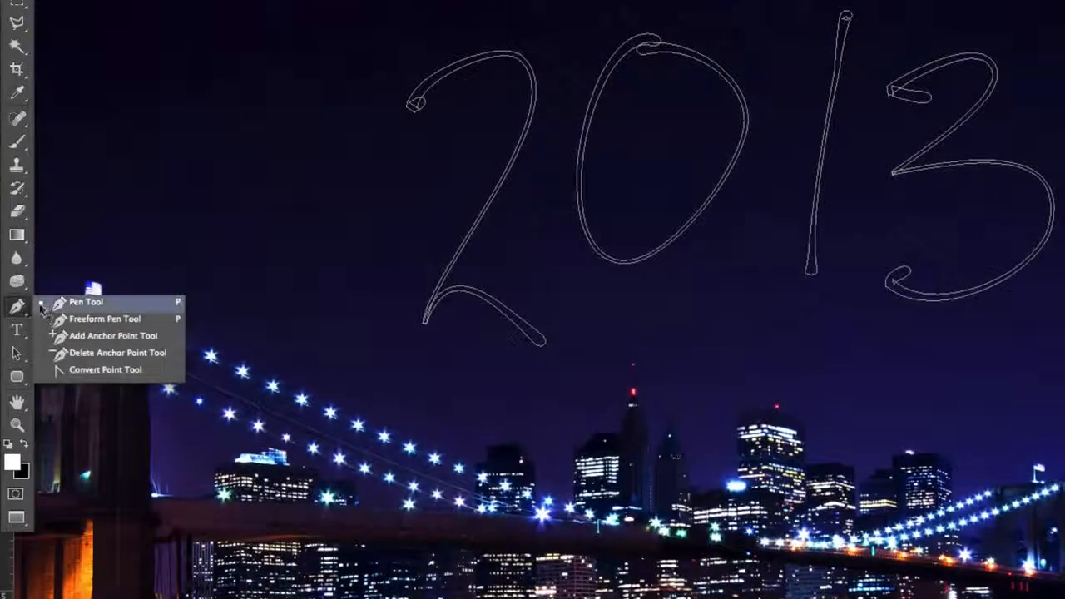
click(70, 302)
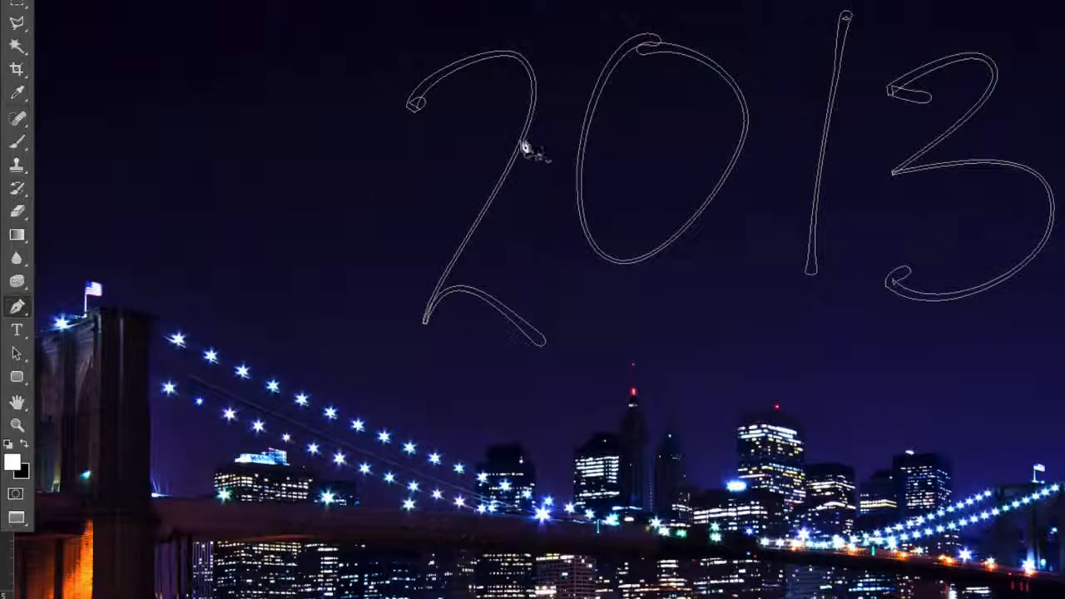
right_click(525, 147)
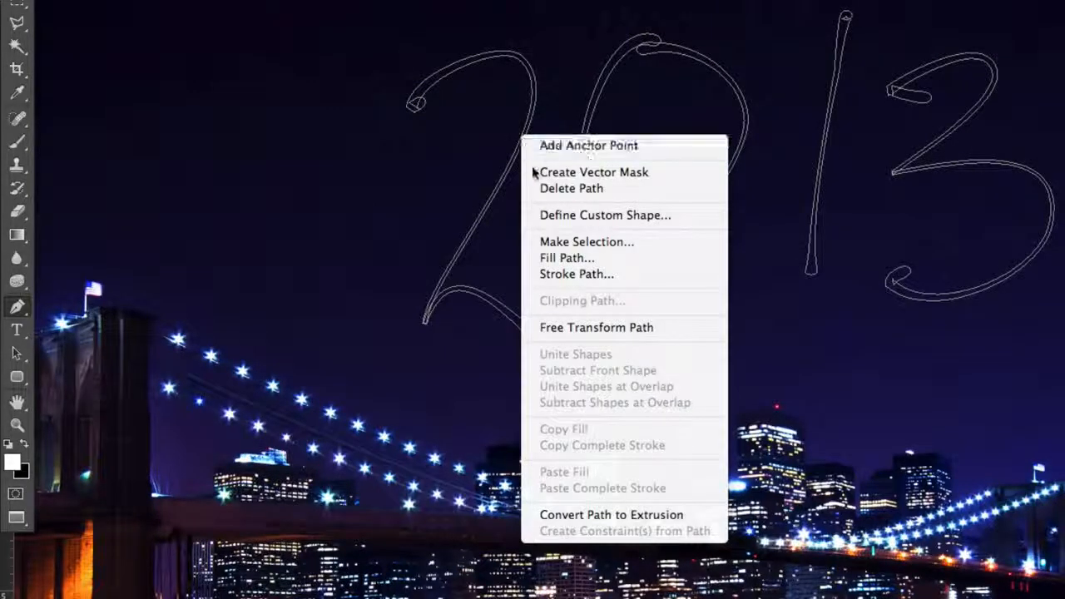
click(628, 273)
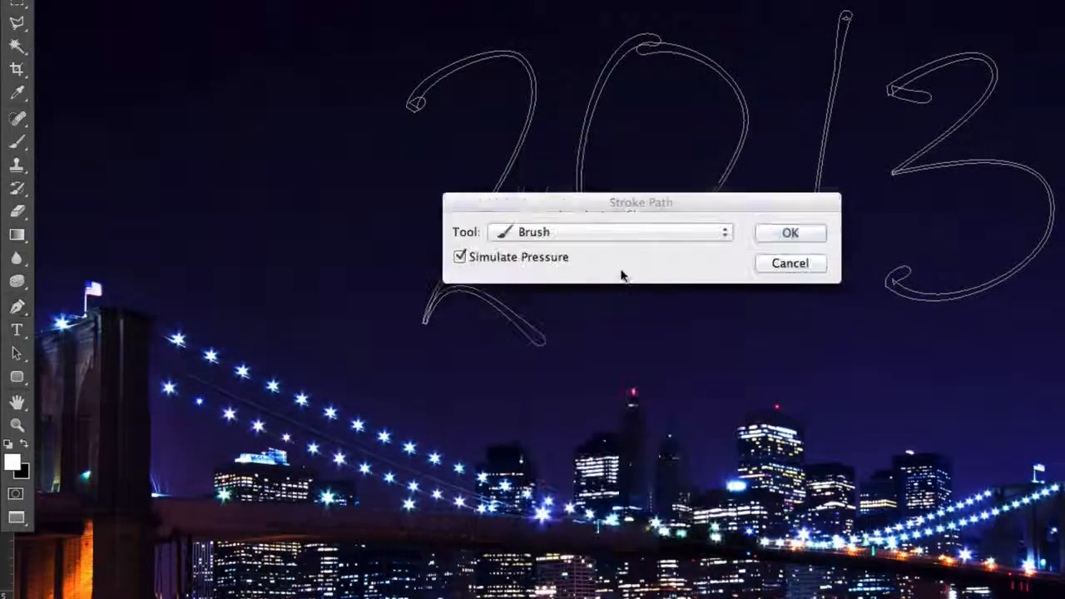
drag(694, 198, 822, 170)
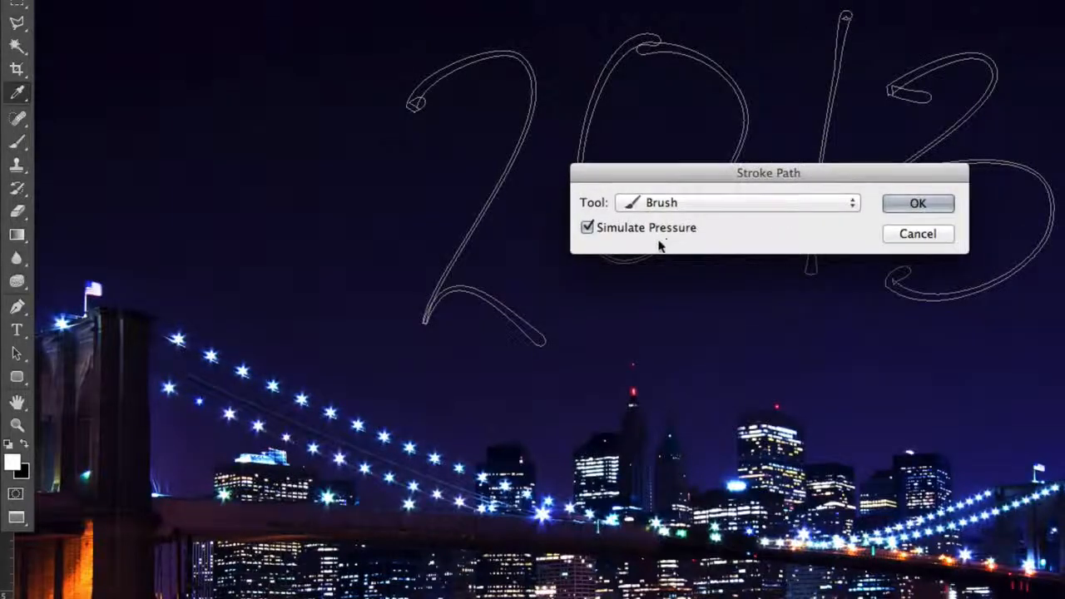
click(662, 207)
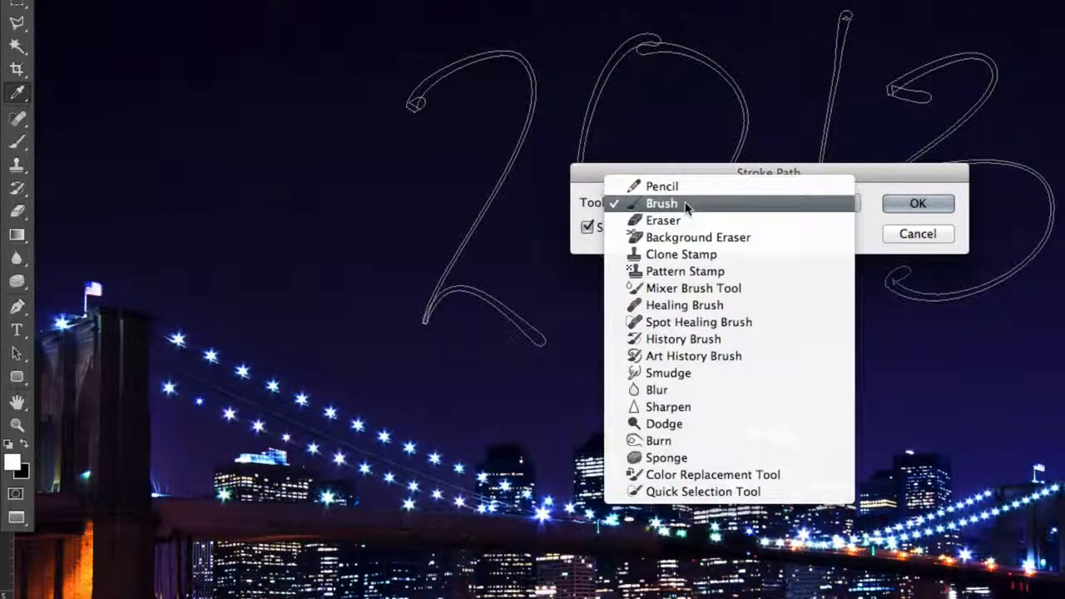
click(653, 206)
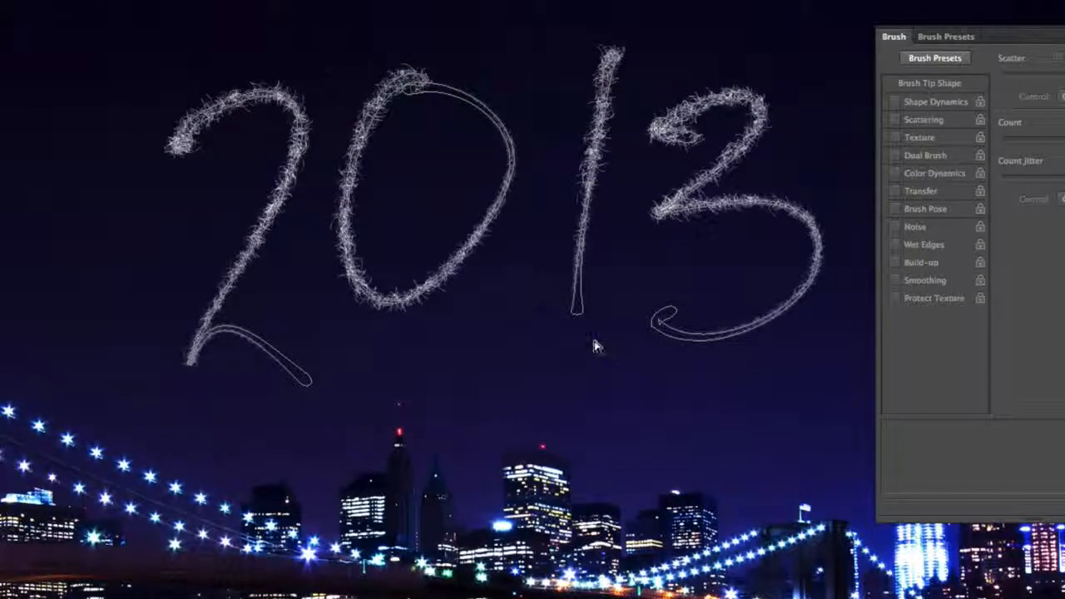
key(Return)
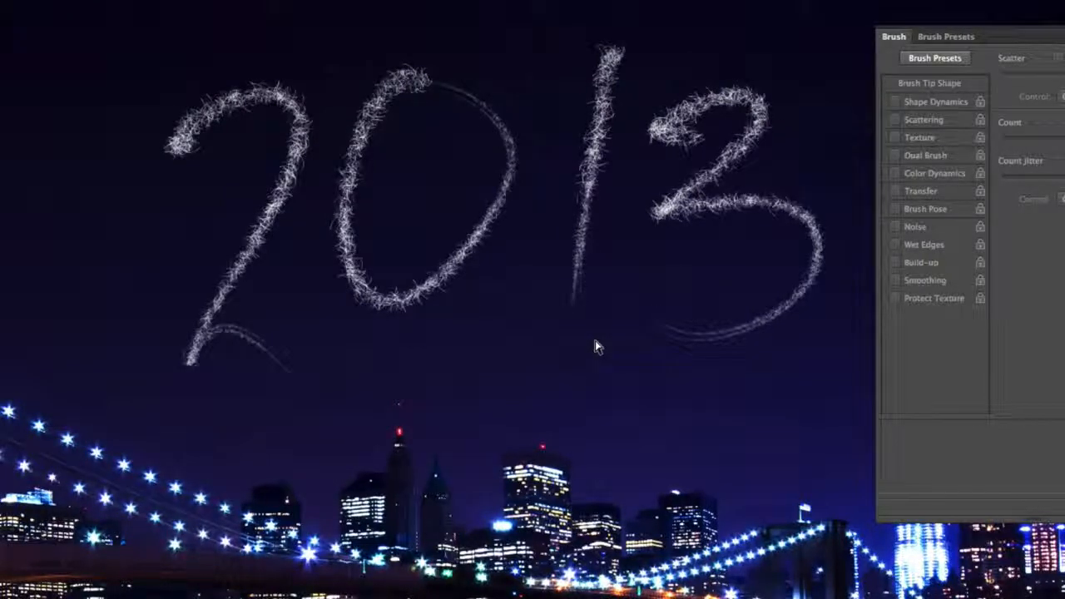
Show the path again, stroke it a second time with the same brush and hide its outline
key(super+h)
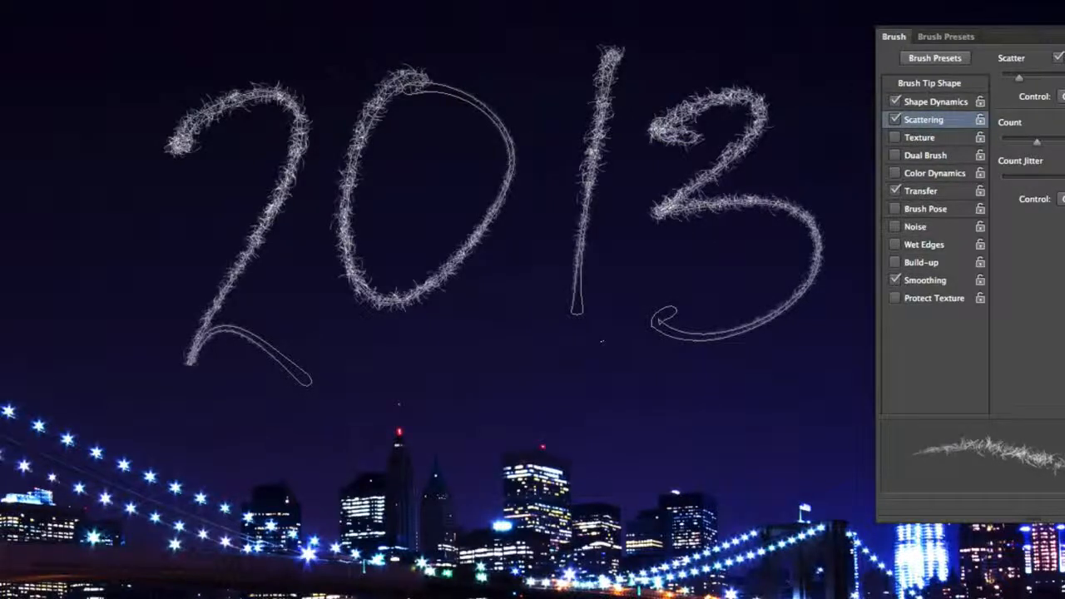
key(Return)
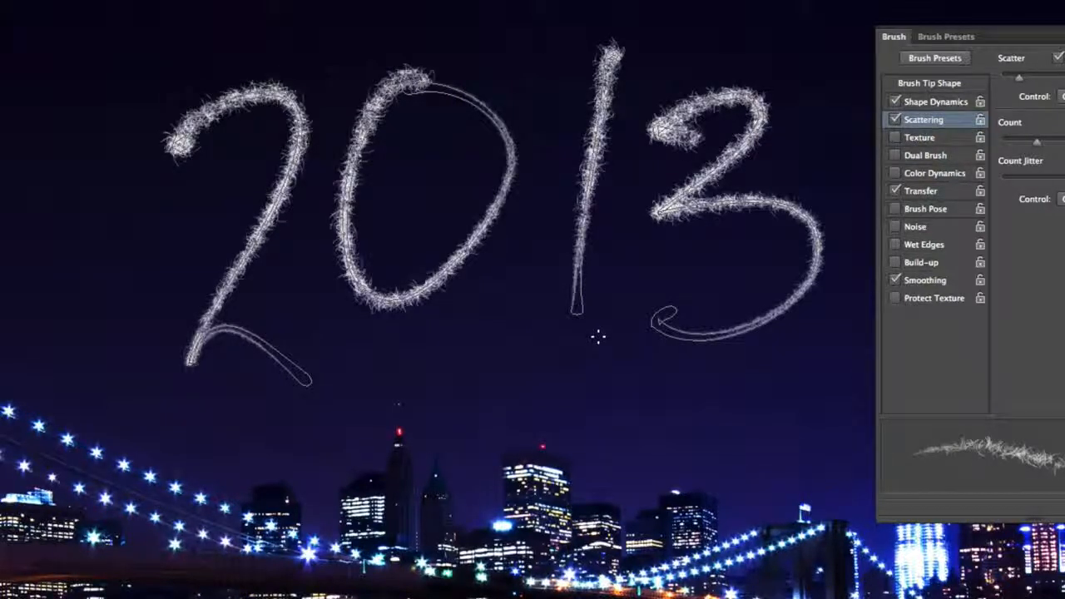
key(ctrl+h)
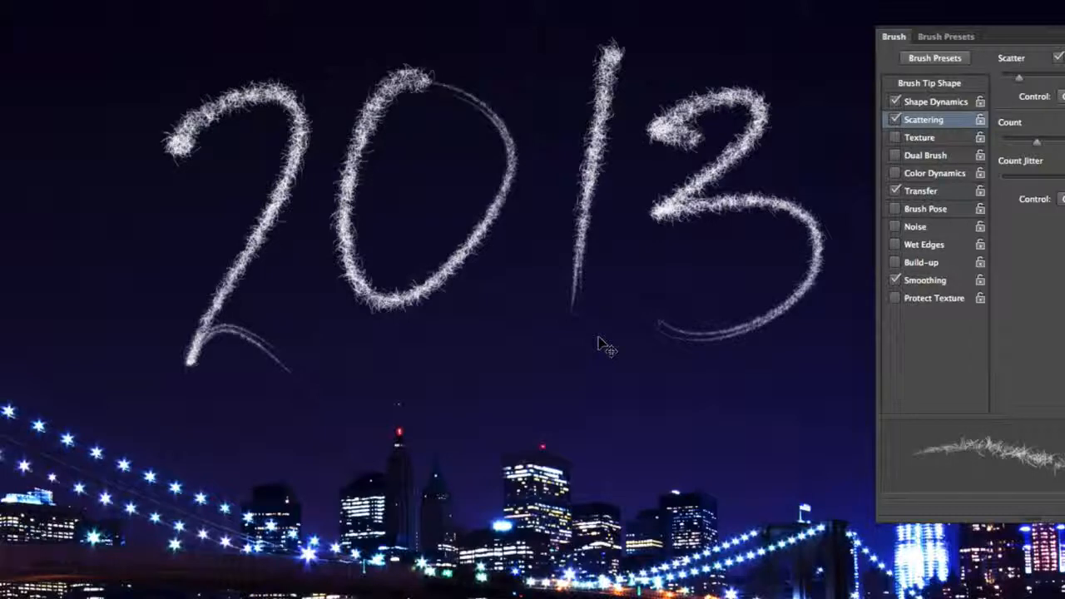
Redisplay the path, raise the brush scatter to 307% and stroke the 2013 path once more
key(super+h)
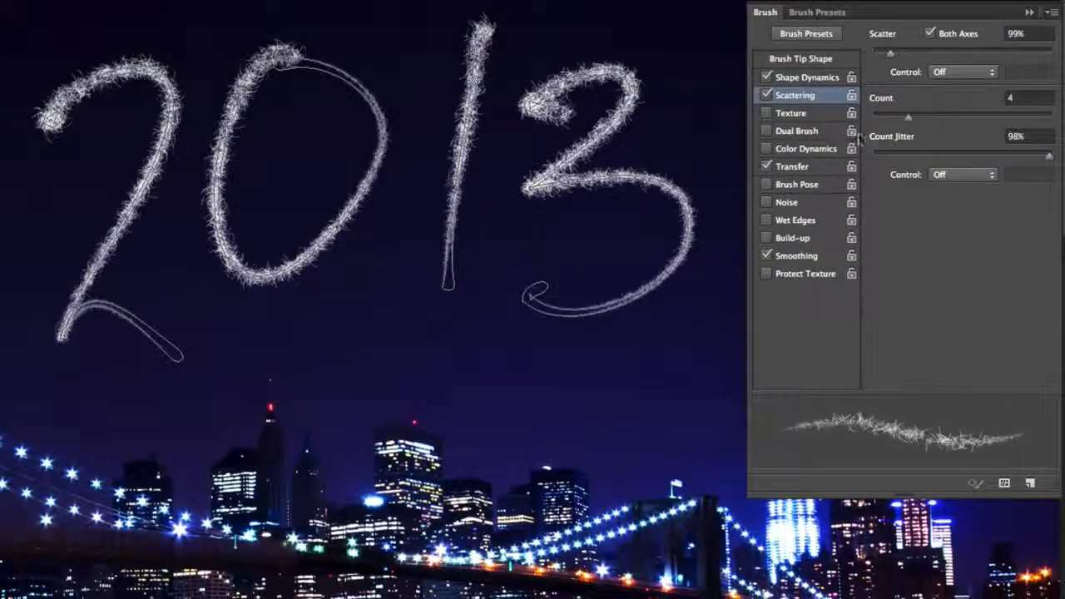
drag(890, 53, 924, 55)
key(Return)
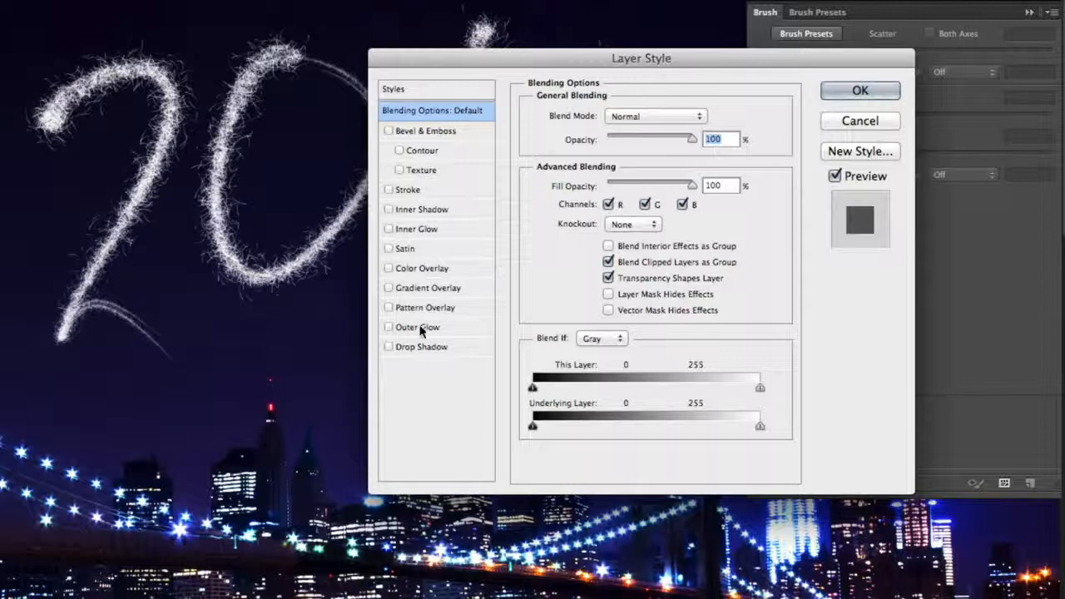
Add an Outer Glow to the sparkler layer with Linear Dodge (Add) blending, 50% opacity and colour ff6d6d
click(420, 329)
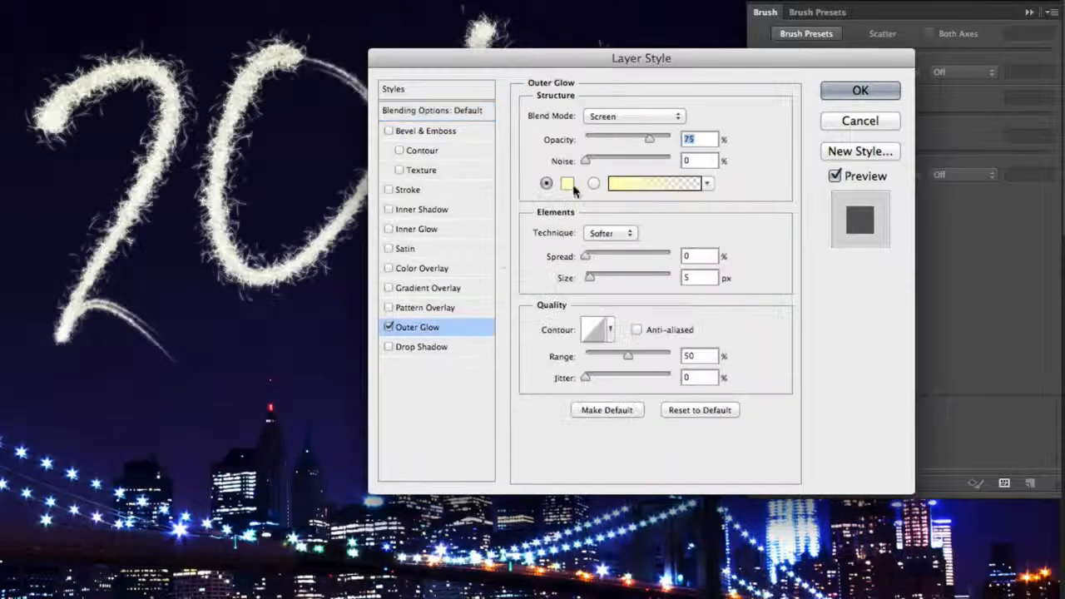
click(646, 116)
click(652, 141)
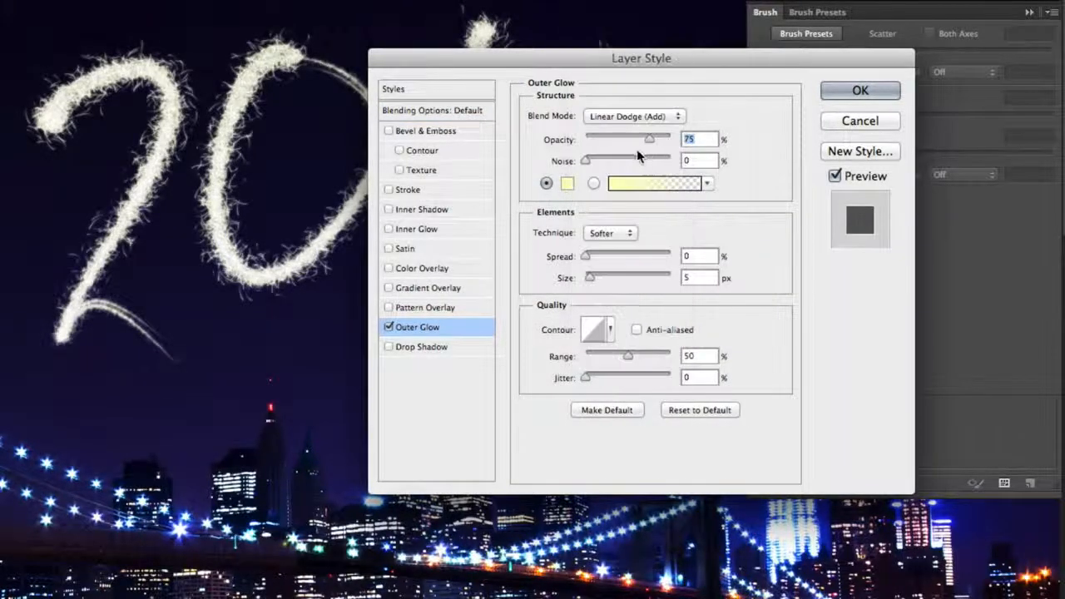
click(567, 183)
double_click(781, 410)
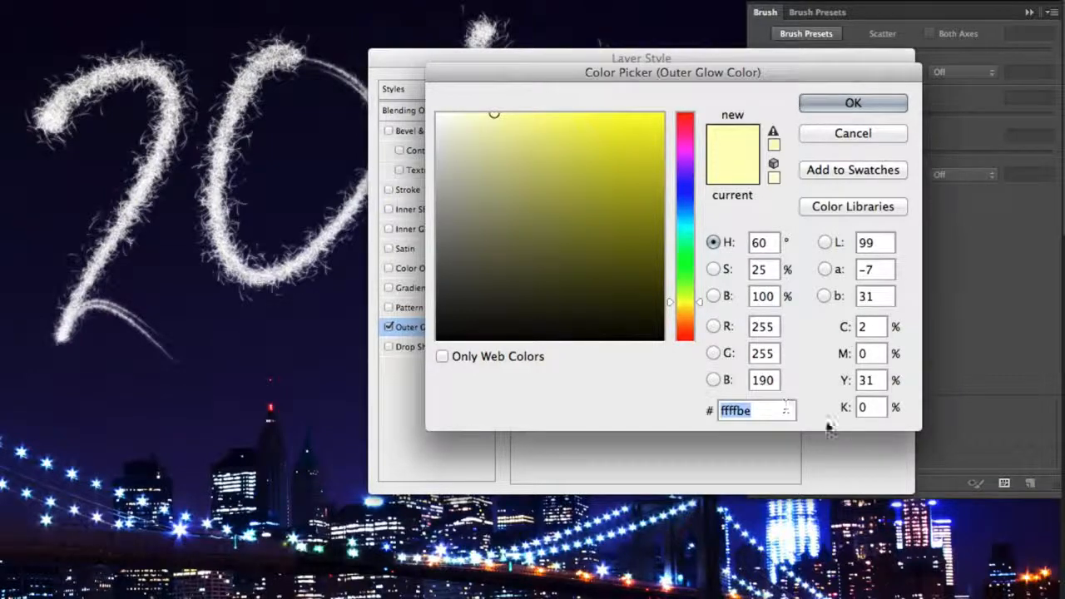
text(ff6d6d)
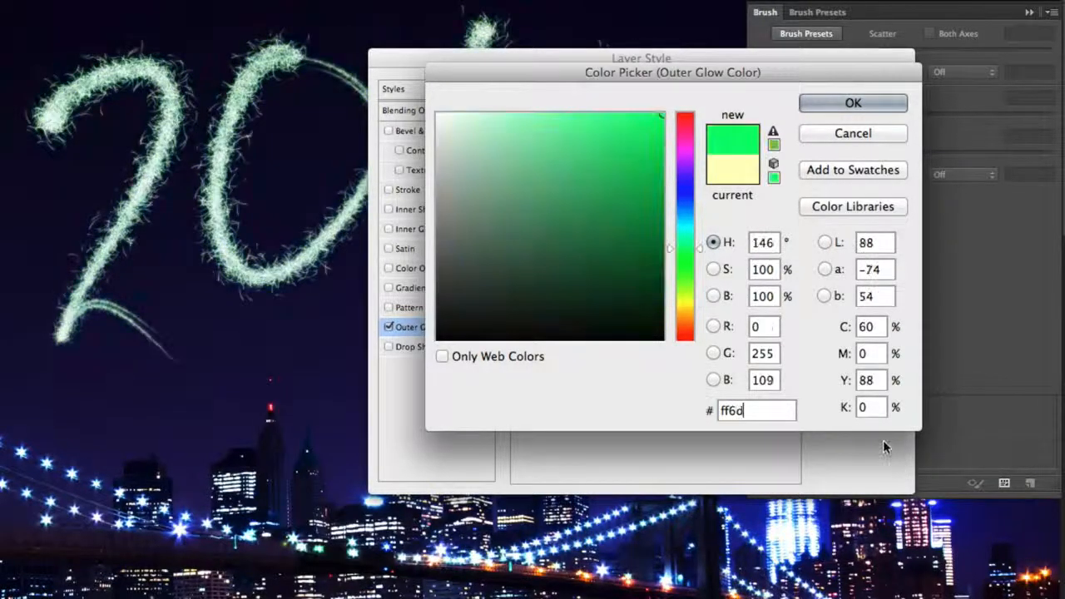
click(849, 105)
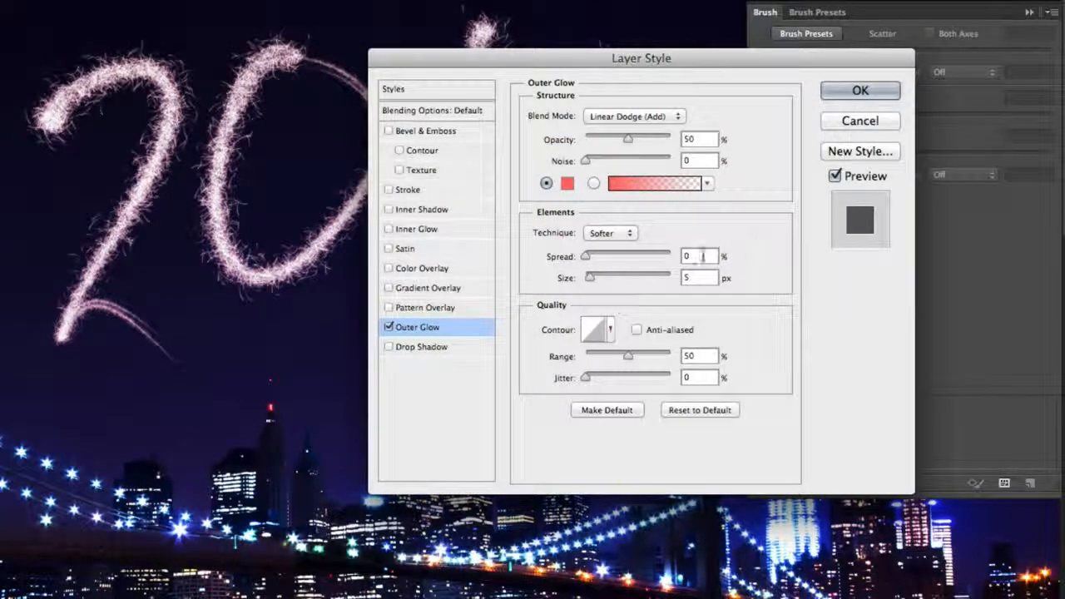
Set the outer glow's size to 250 px and range to 30%, and apply the layer style
drag(591, 279, 676, 280)
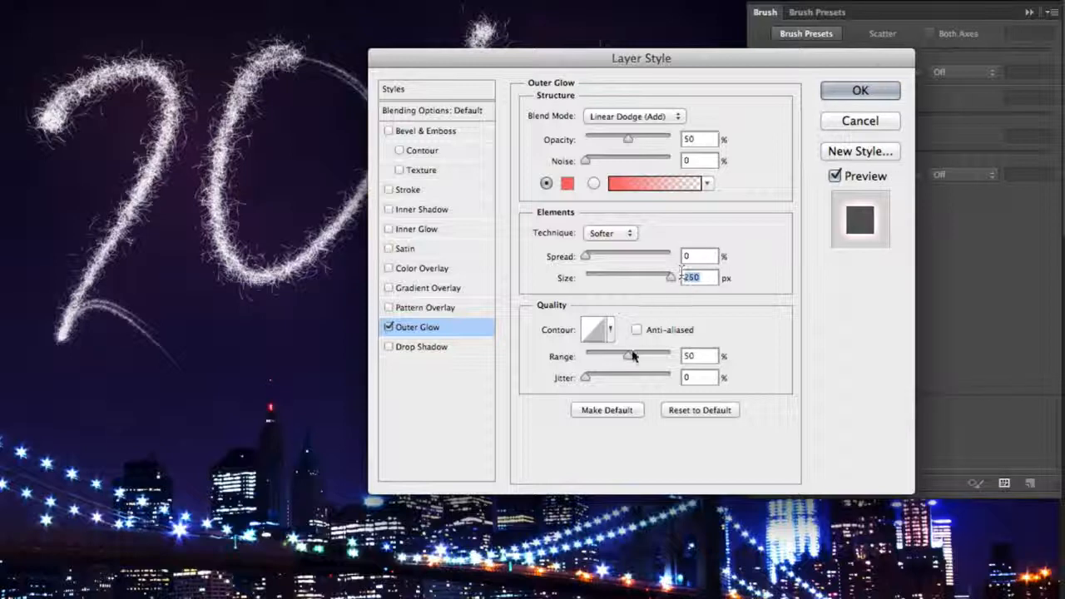
drag(615, 357, 609, 356)
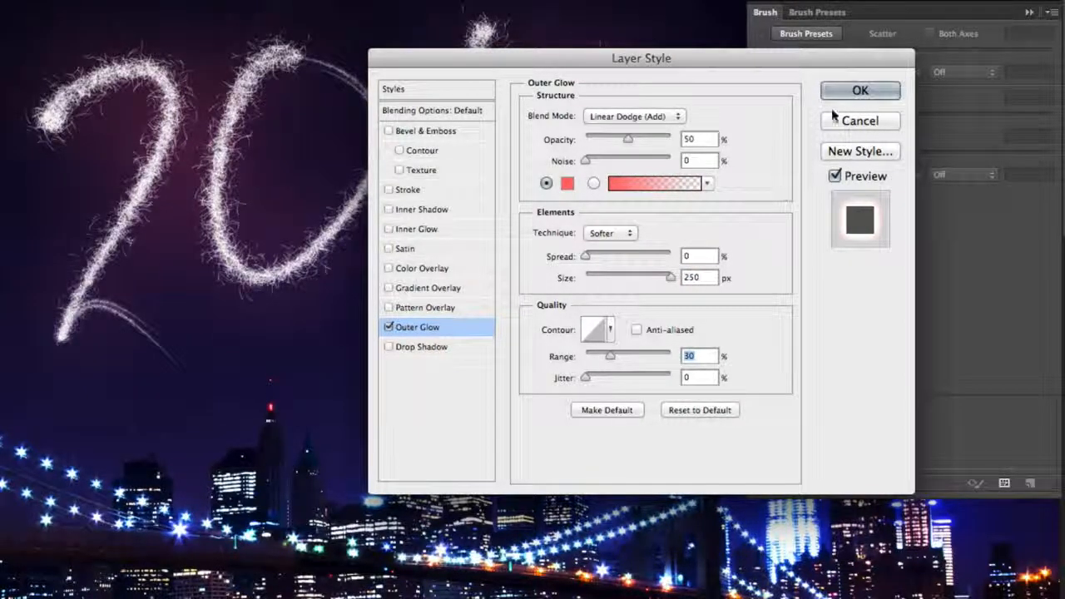
click(858, 93)
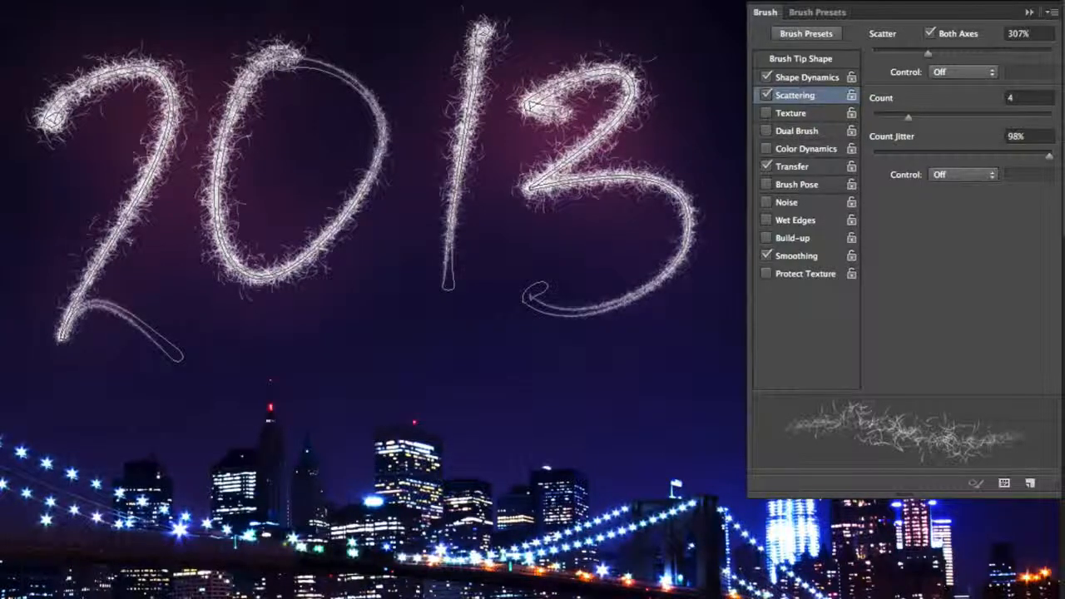
Choose the Star 70 pixels brush tip and set its spacing to 50%
right_click(372, 277)
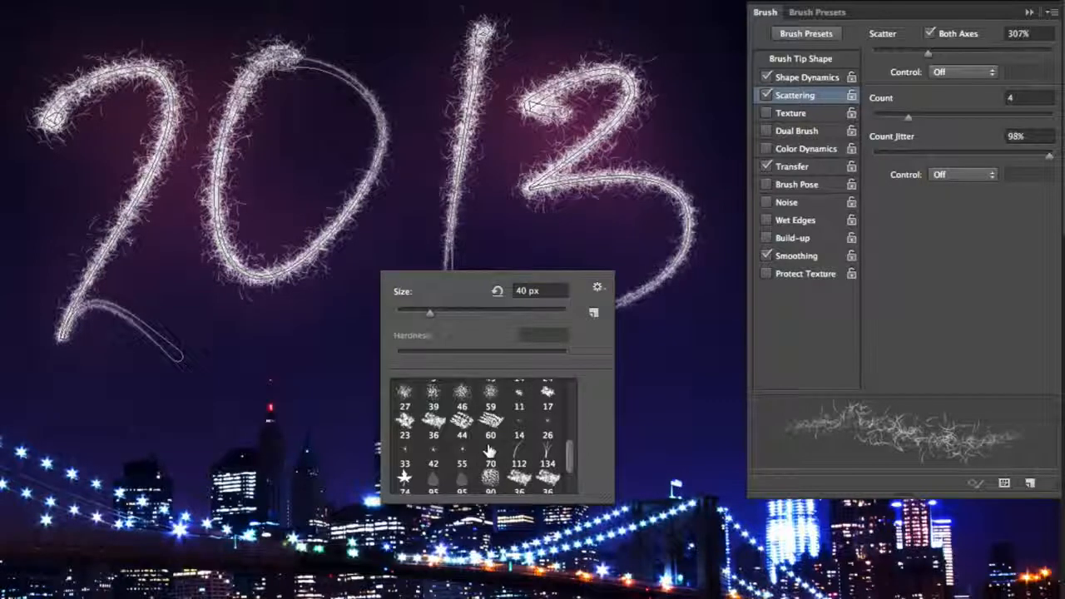
click(490, 450)
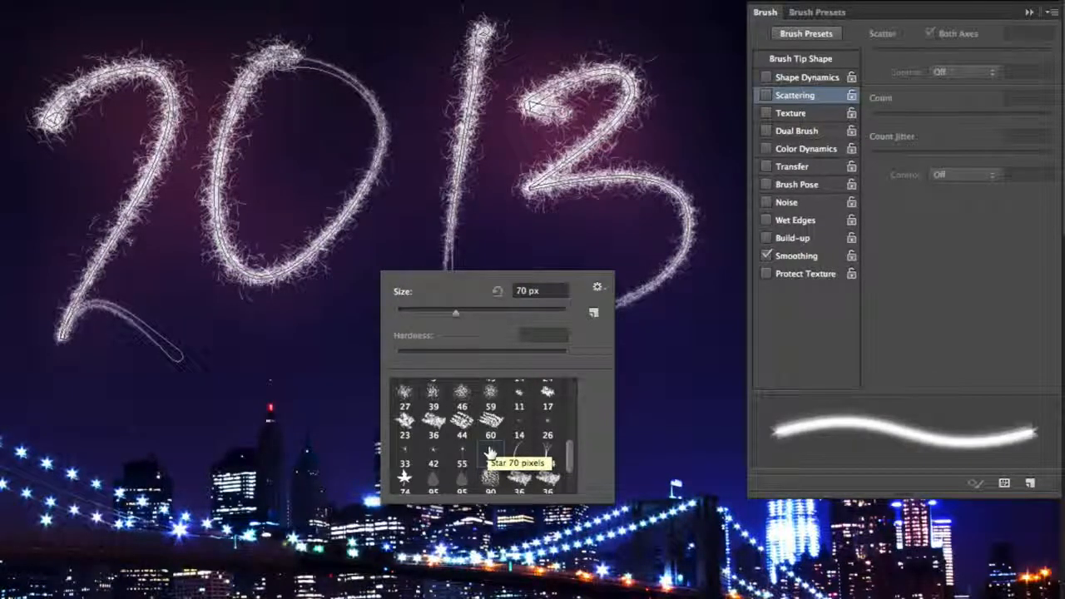
key(Return)
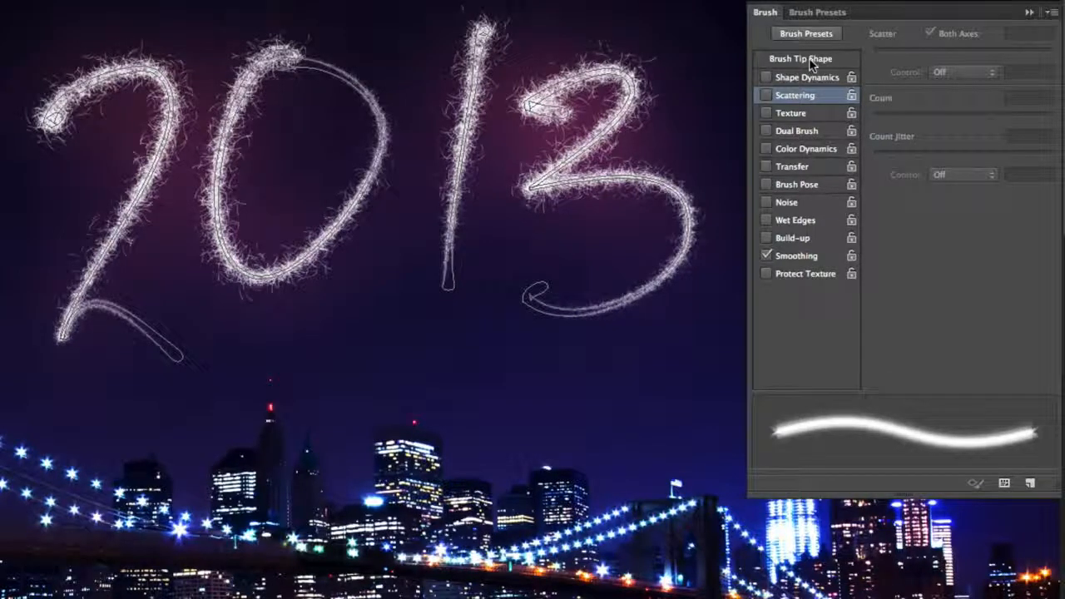
click(820, 60)
mouse_move(884, 352)
mouse_down()
mouse_move(874, 349)
mouse_move(917, 345)
mouse_up()
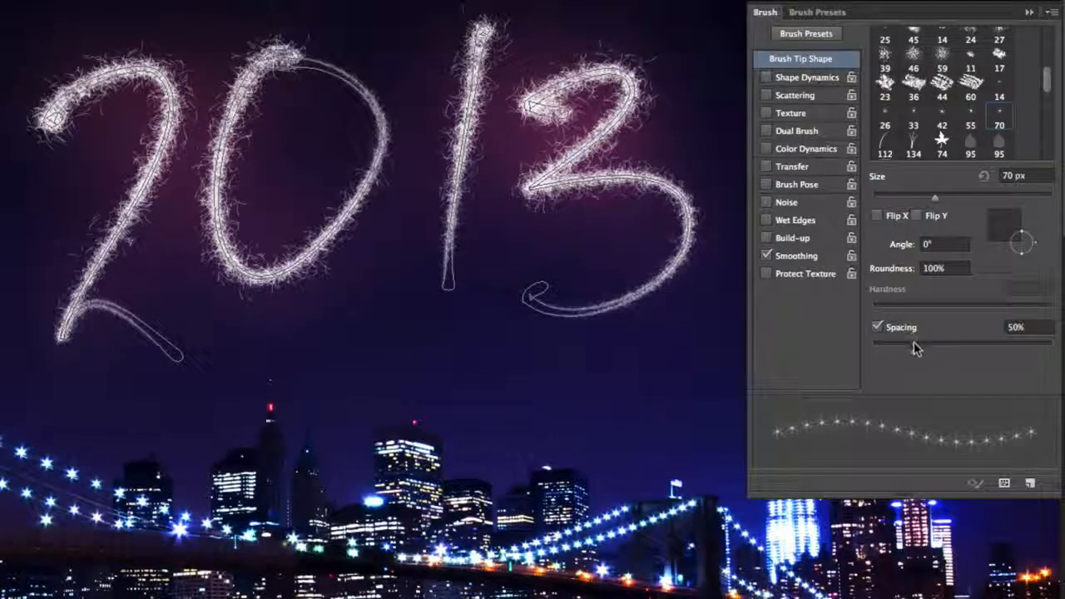
Enable Shape Dynamics for the star brush with size jitter controlled by Pen Pressure
click(808, 78)
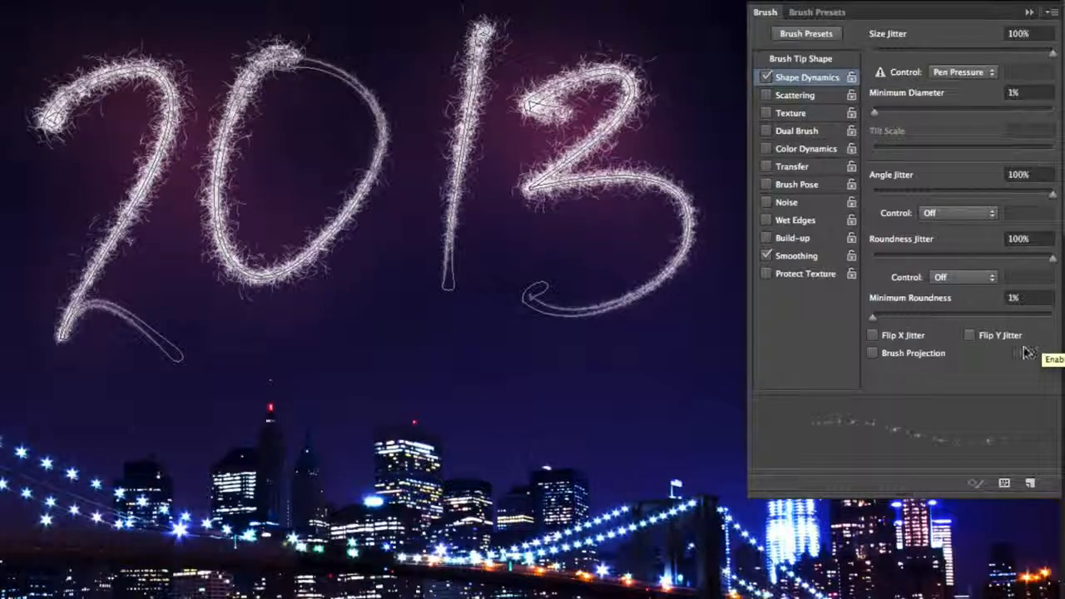
click(961, 72)
click(957, 71)
Enable Scattering for the star brush with 100% scatter and a count of 4
click(814, 98)
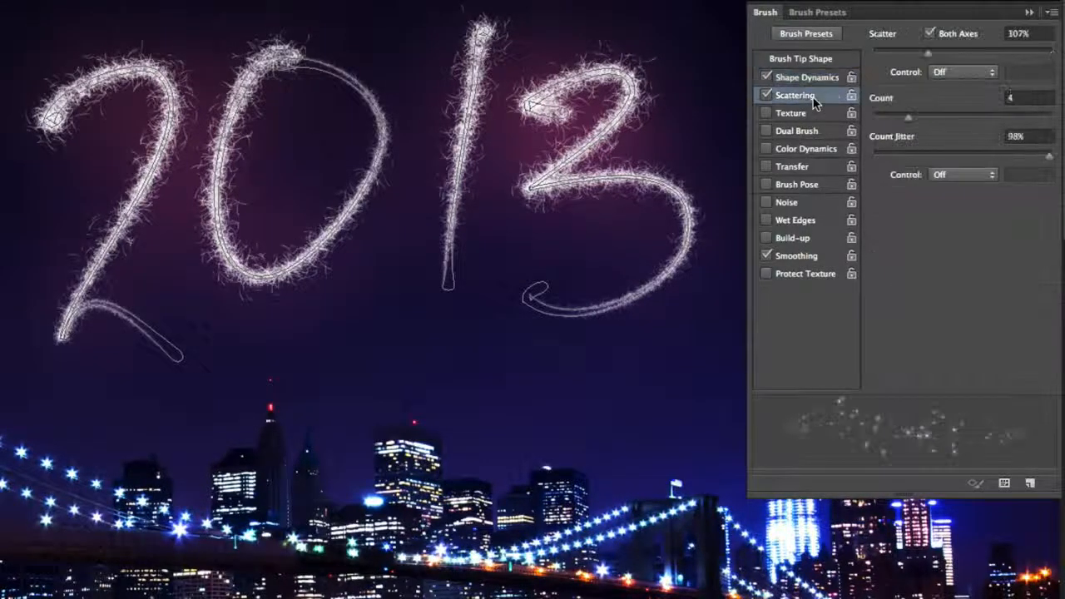
double_click(1011, 35)
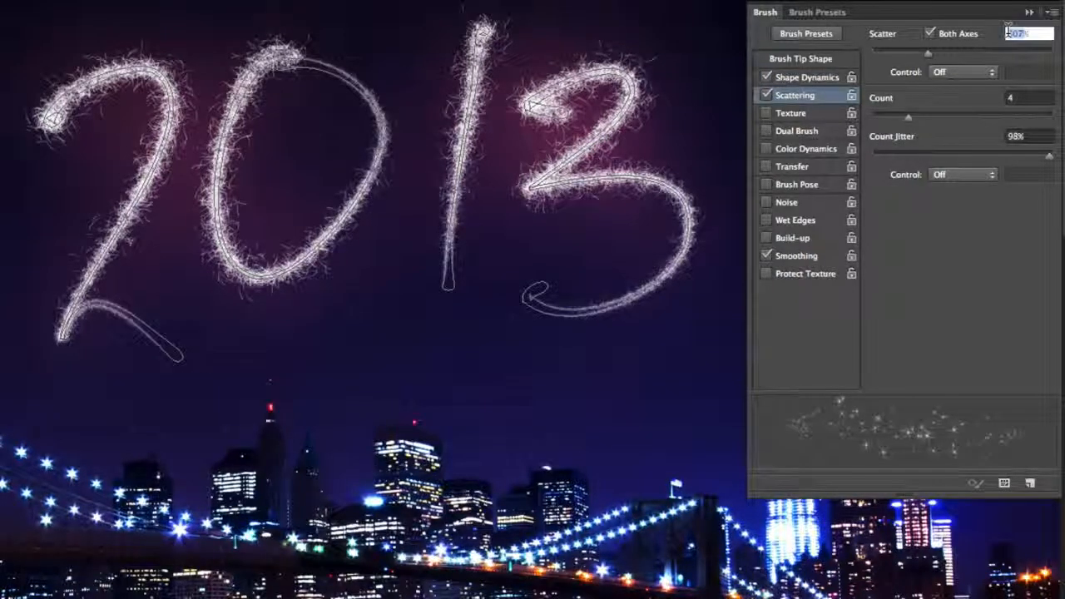
text(100)
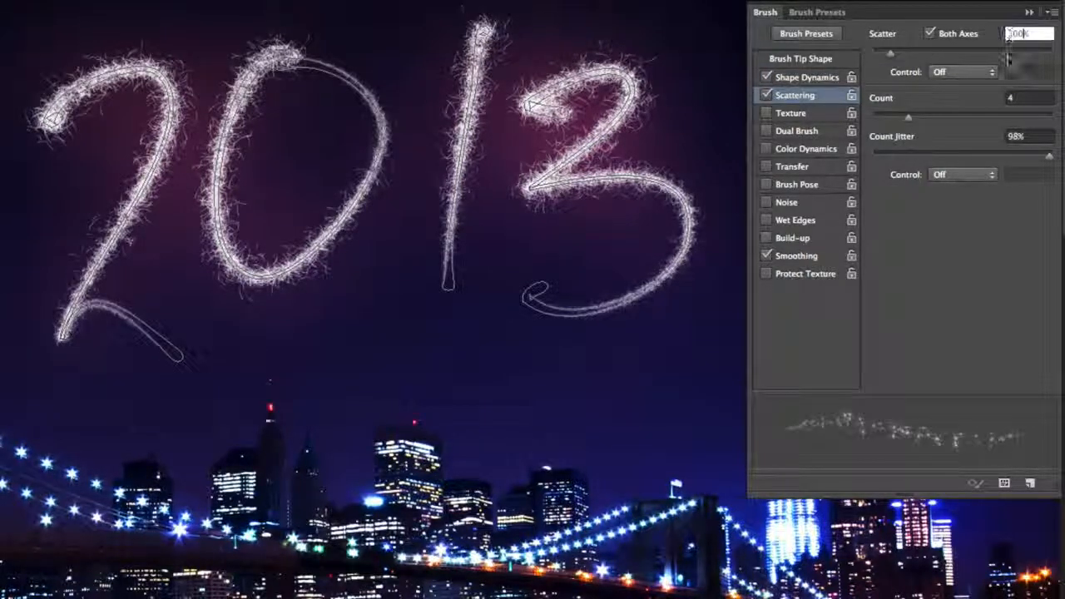
double_click(1027, 98)
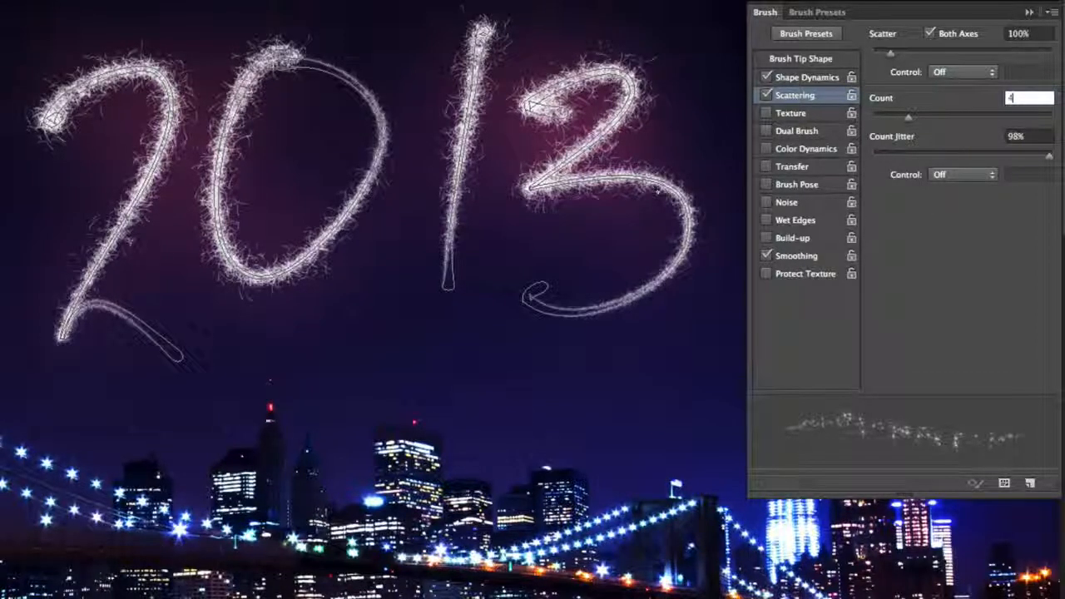
key(Return)
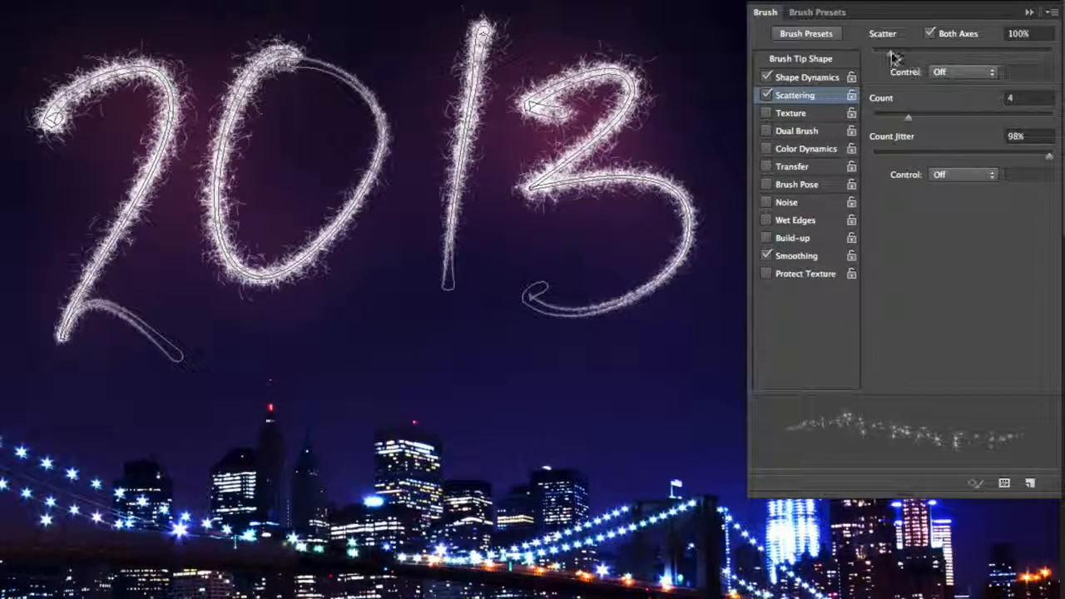
Increase the star brush's scatter well beyond 100% so the stars spread farther from the stroke
drag(892, 53, 955, 52)
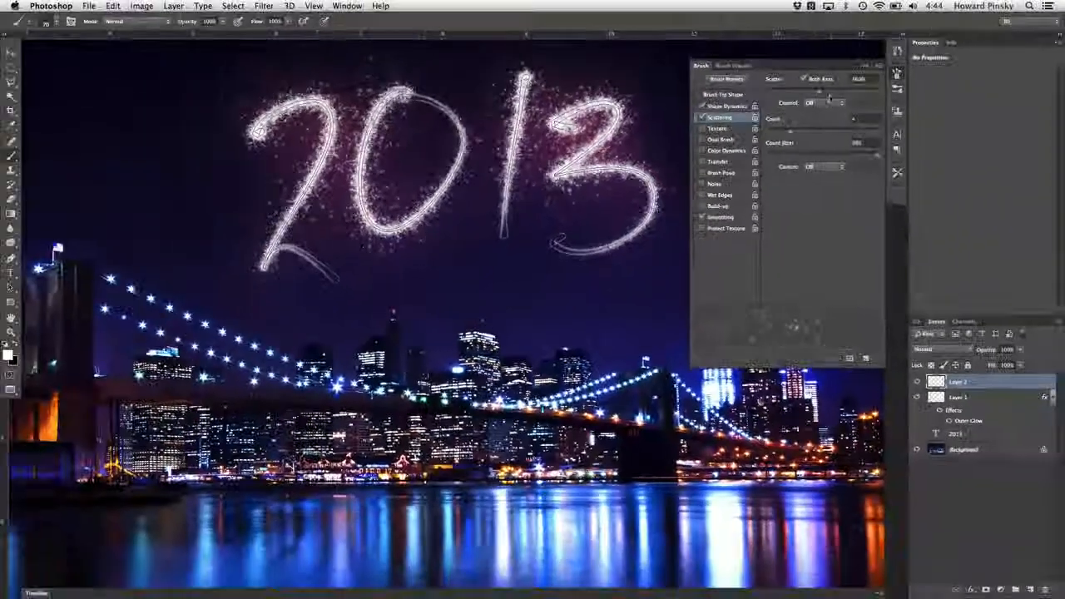
Add an Outer Glow layer style to Layer 2 with the blend mode Linear Dodge (Add)
double_click(1014, 388)
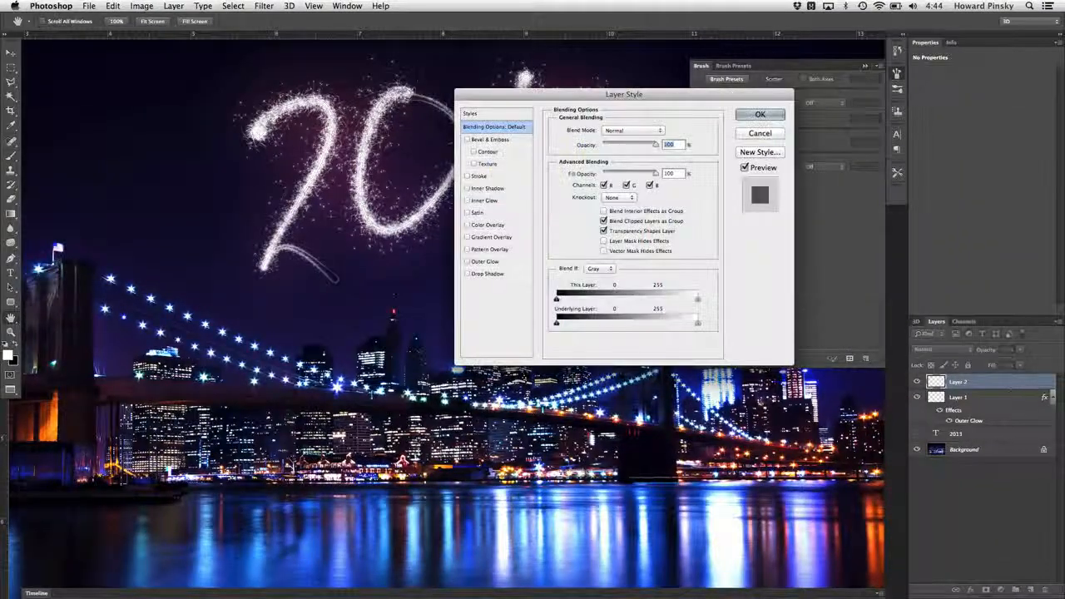
click(499, 263)
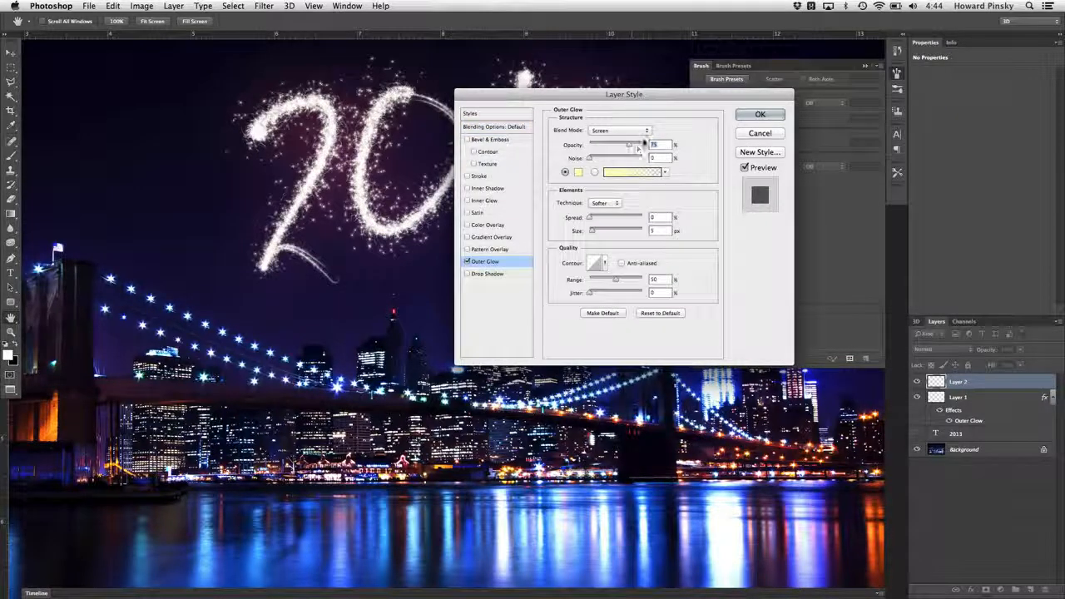
click(636, 130)
click(637, 145)
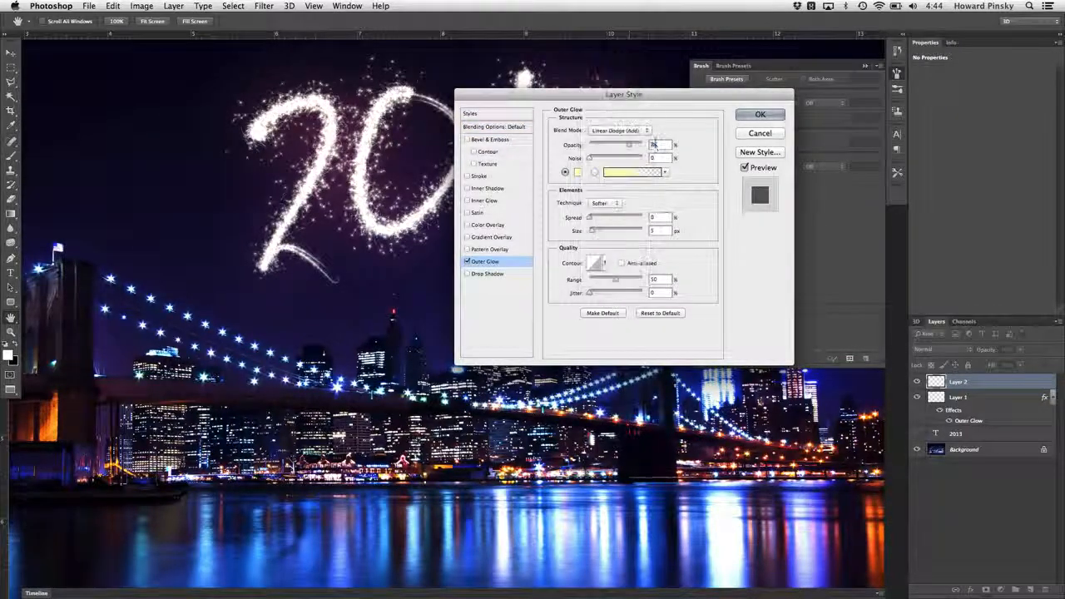
Set the glow colour of Layer 2's outer glow to orange ff6c00
click(578, 172)
double_click(706, 312)
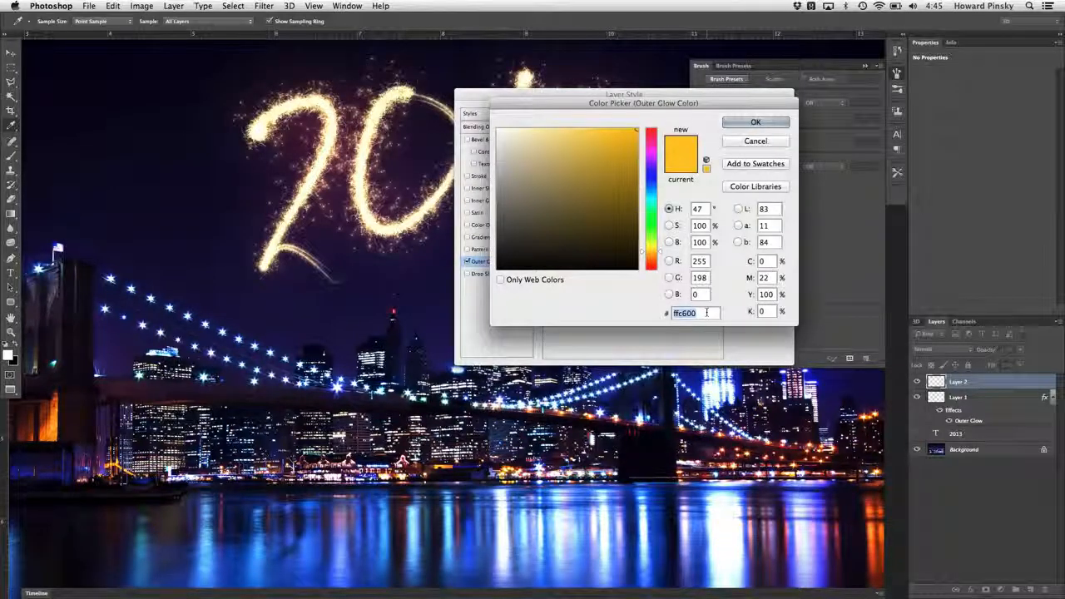
text(ff)
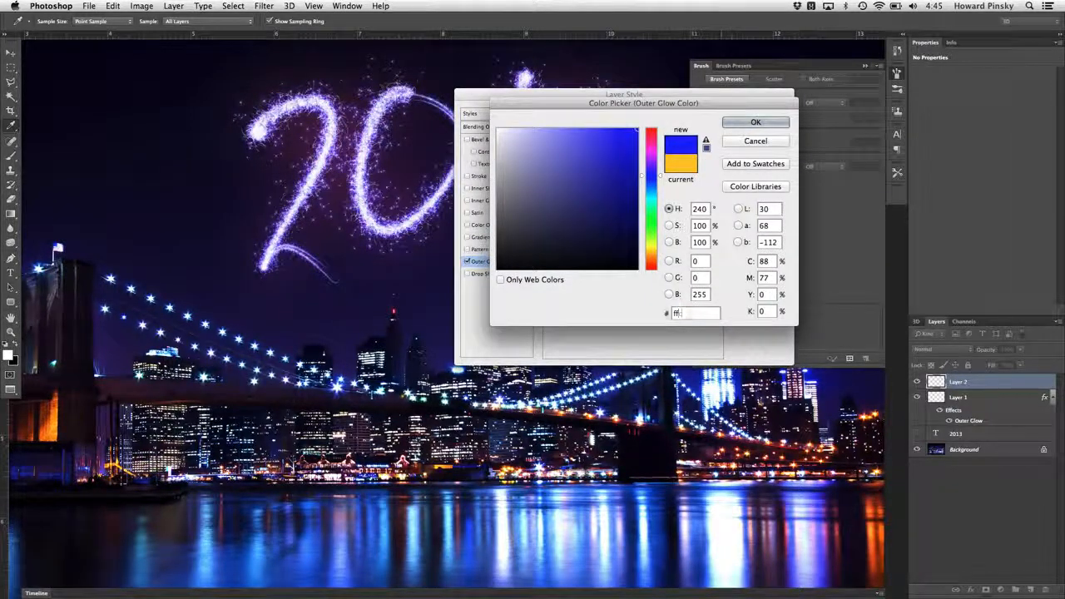
text(c)
key(BackSpace)
text(6c00)
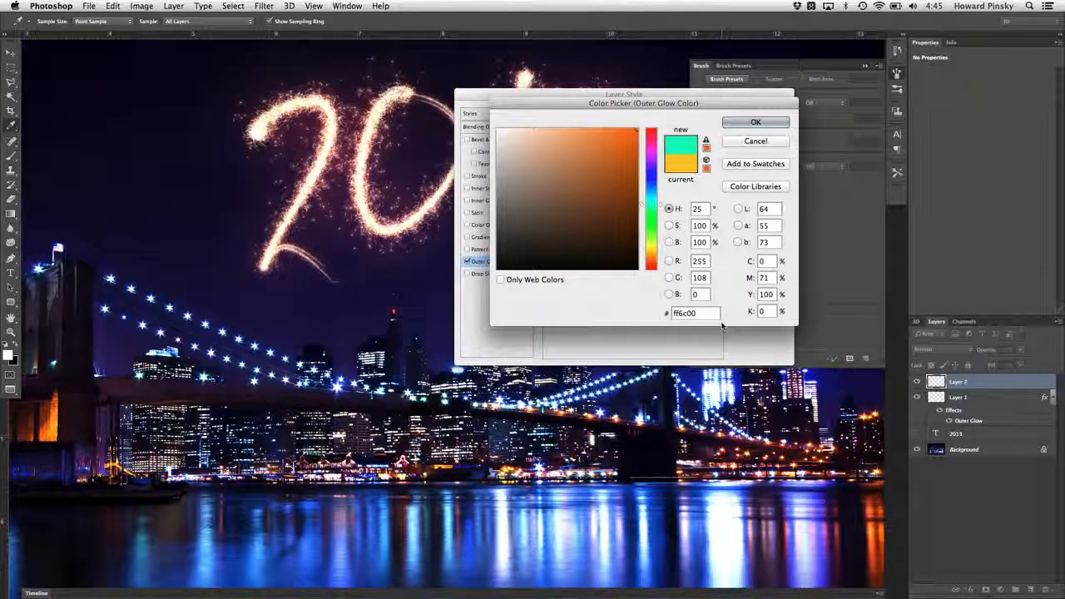
key(Return)
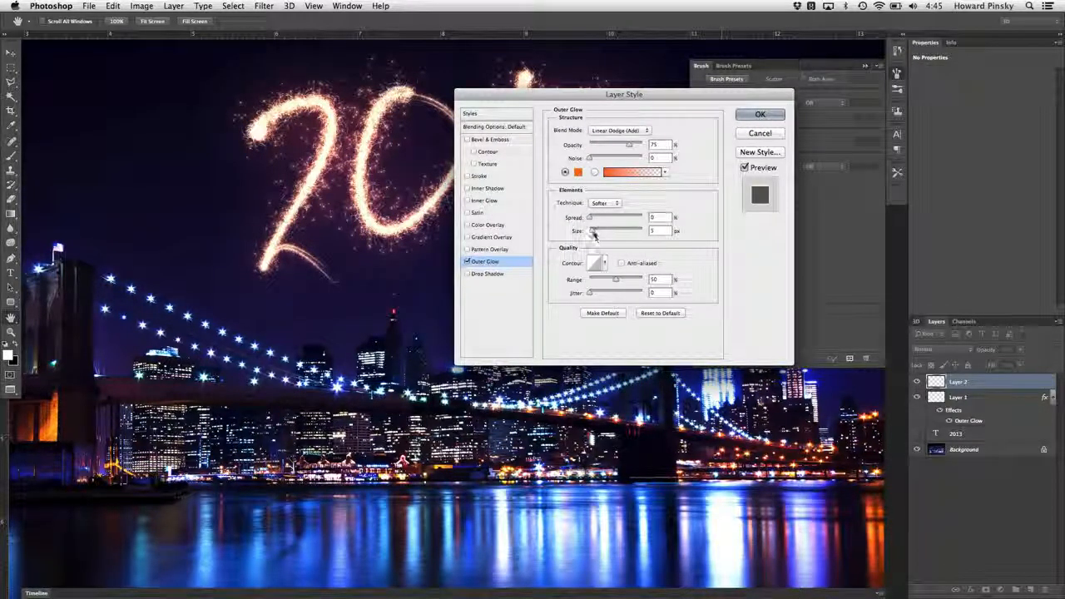
Change the size of Layer 2's orange outer glow
drag(658, 231, 629, 234)
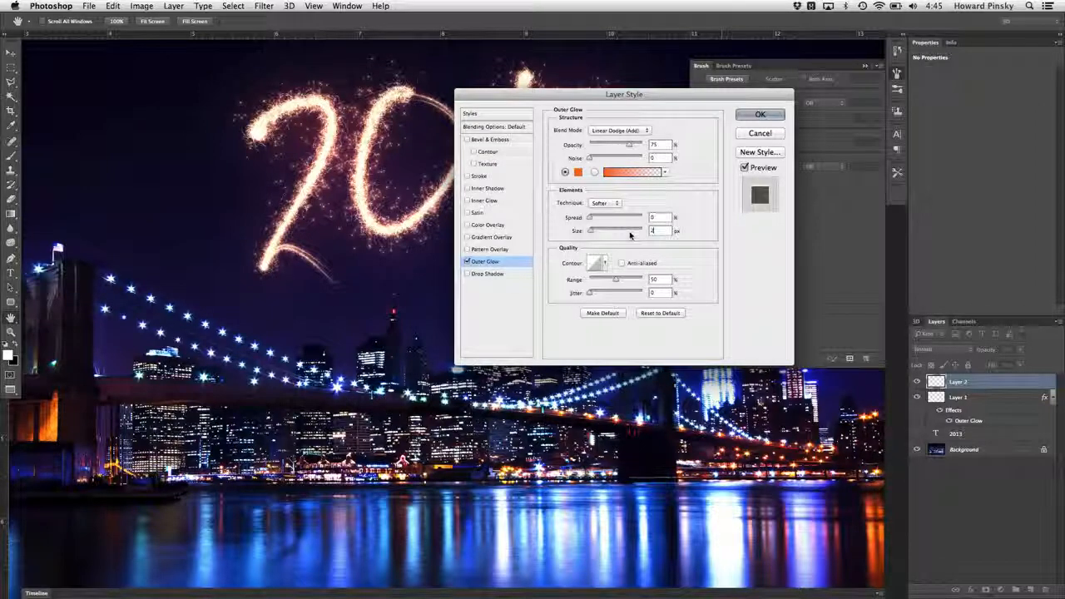